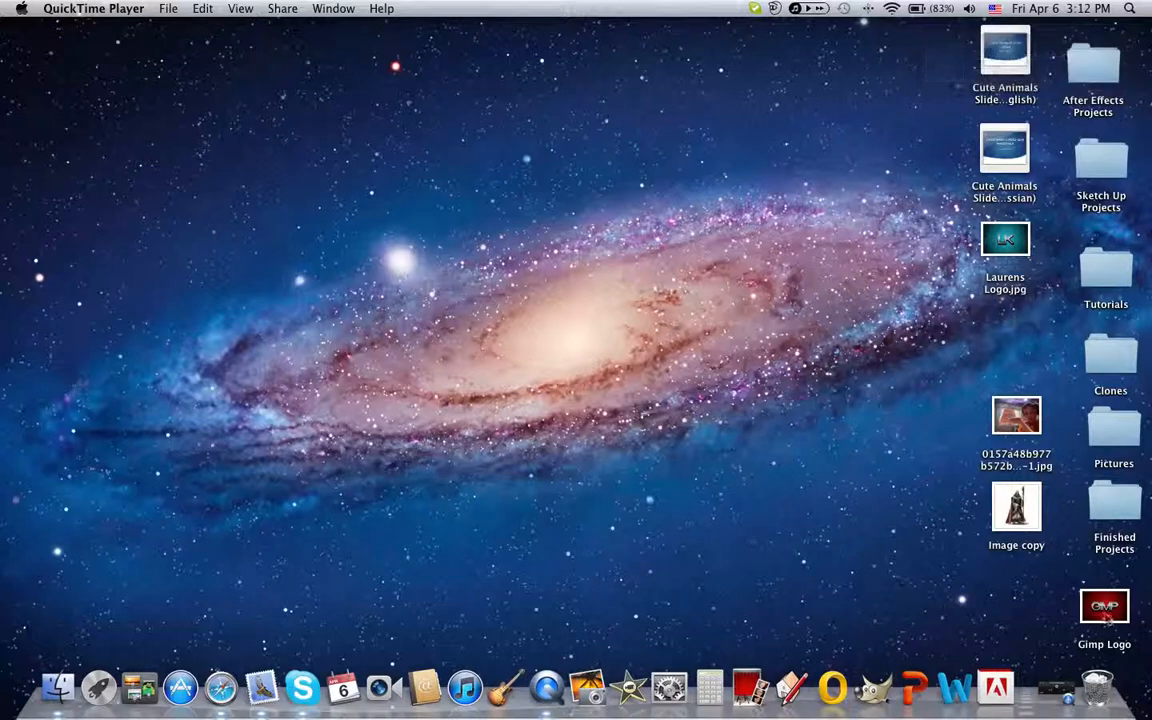
View the finished Gimp Logo image from the desktop, marking out its lettering, and close it
double_click(1104, 606)
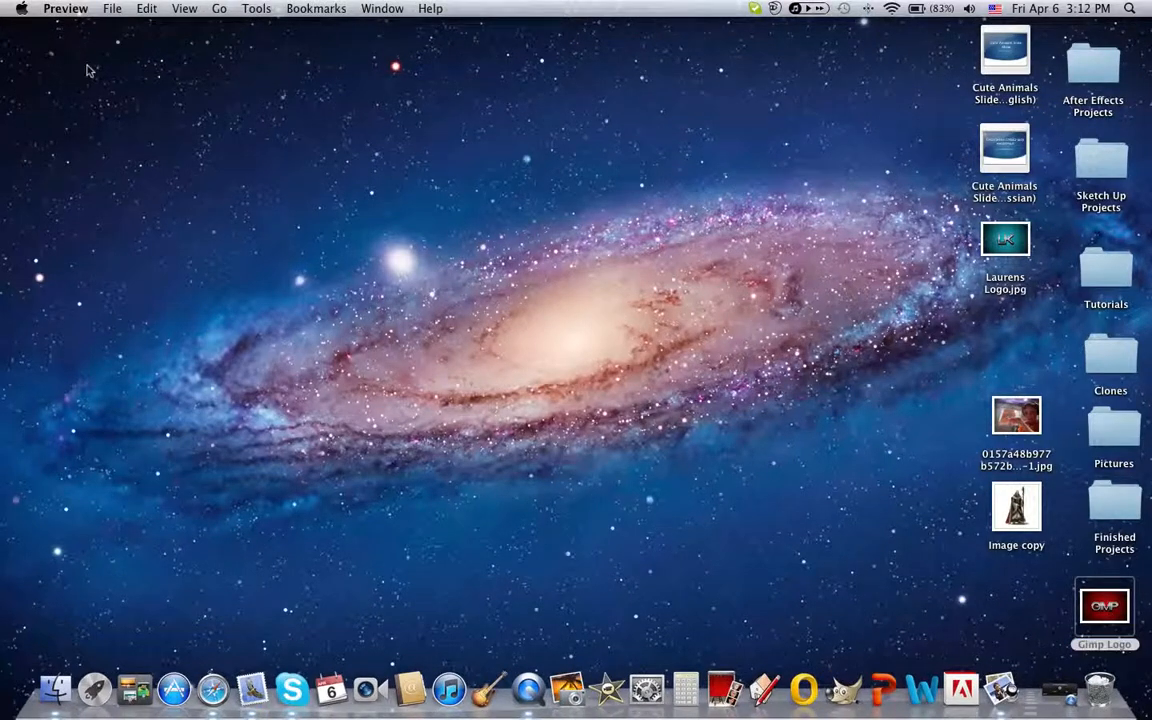
drag(62, 122, 424, 332)
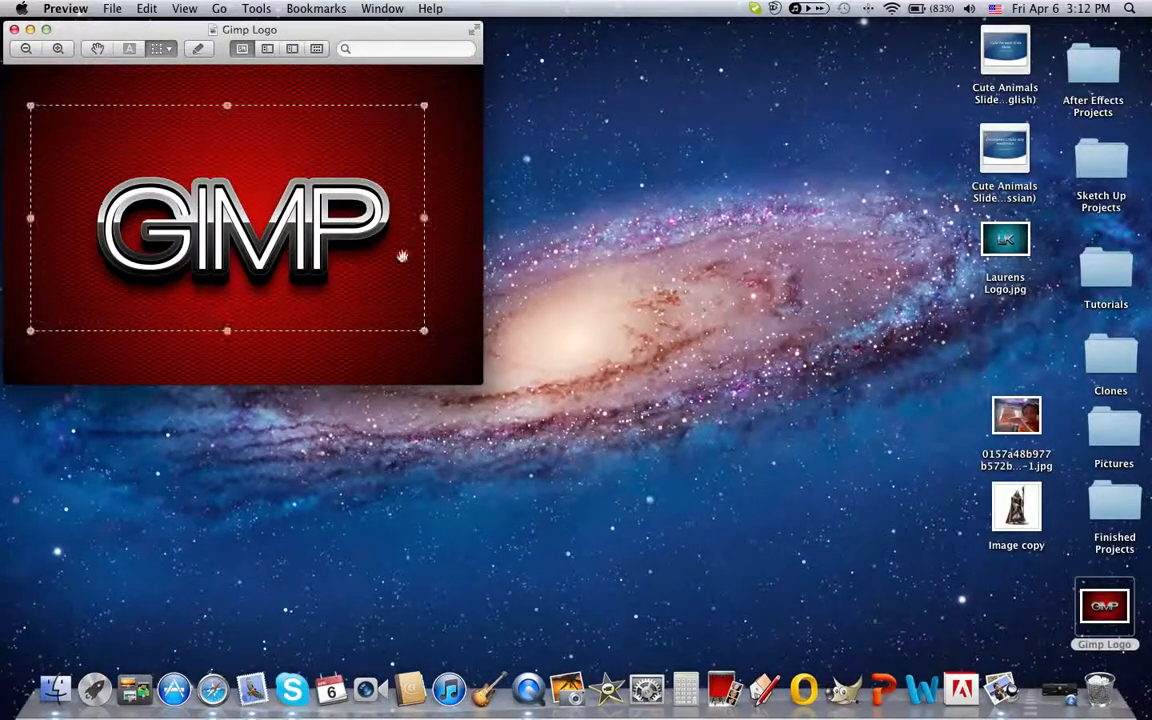
drag(33, 104, 99, 177)
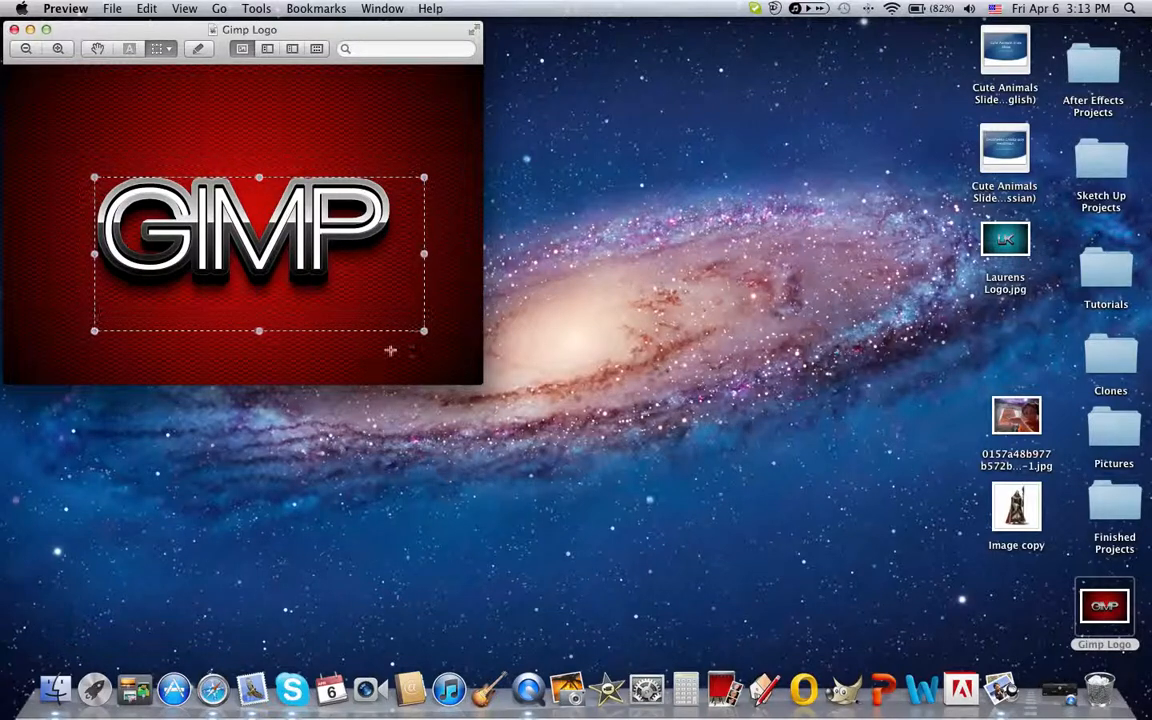
drag(424, 330, 386, 281)
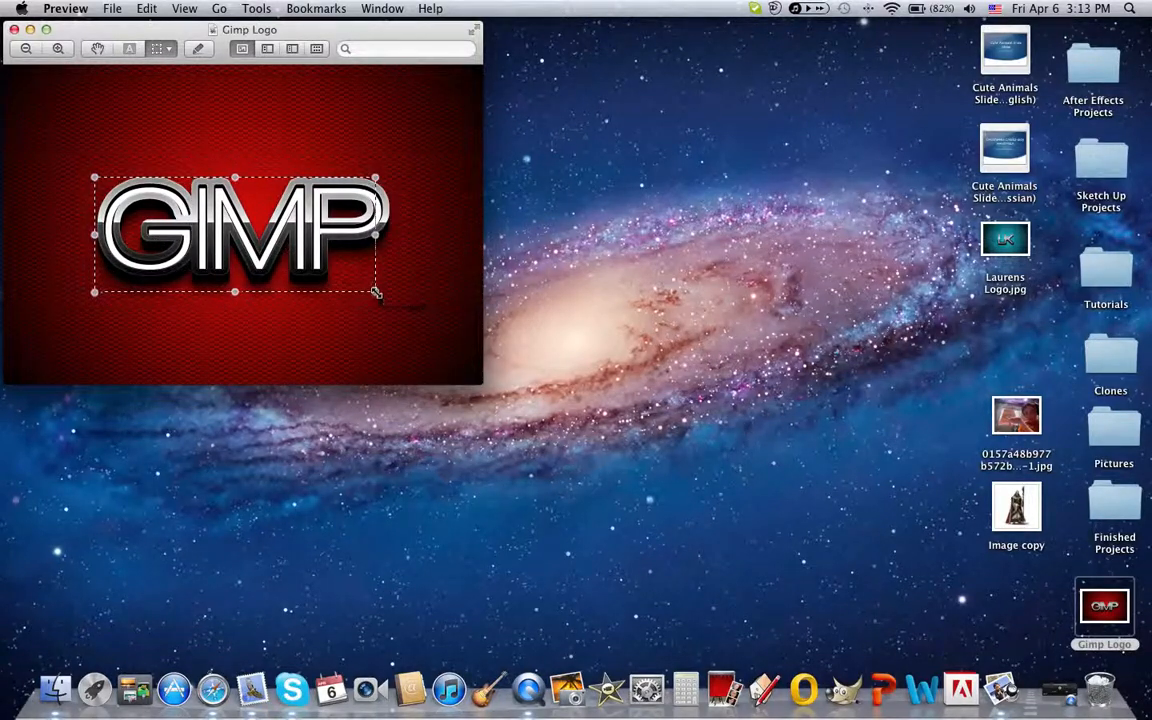
click(348, 141)
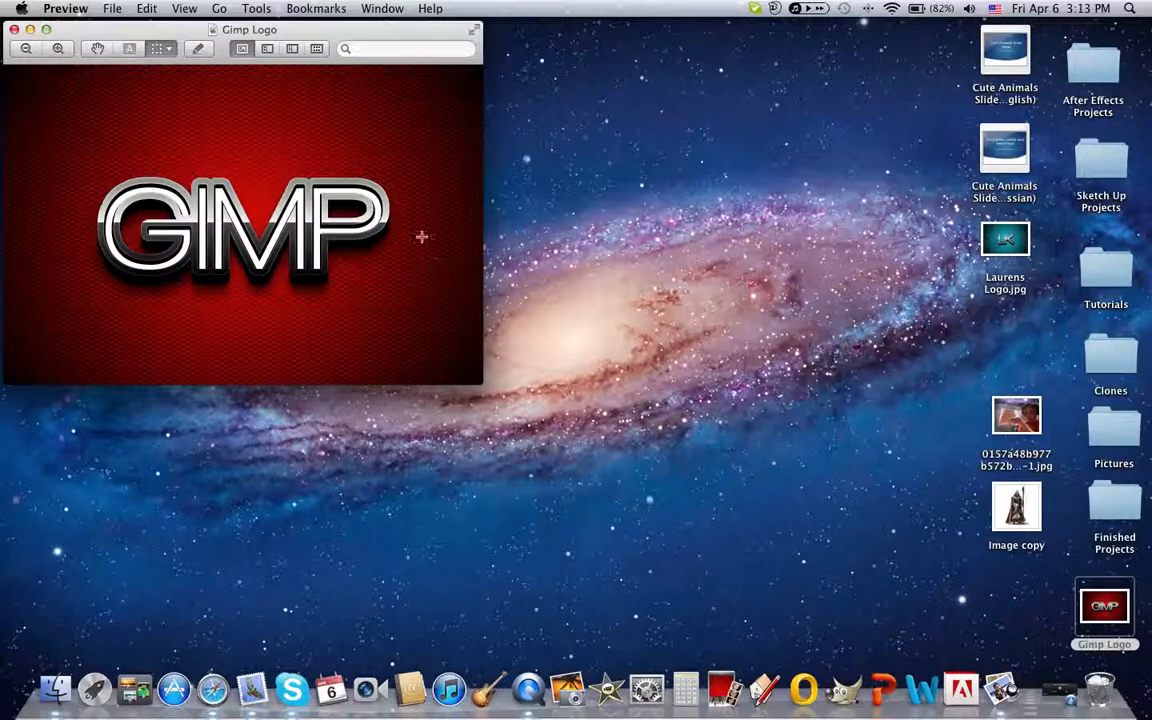
click(14, 30)
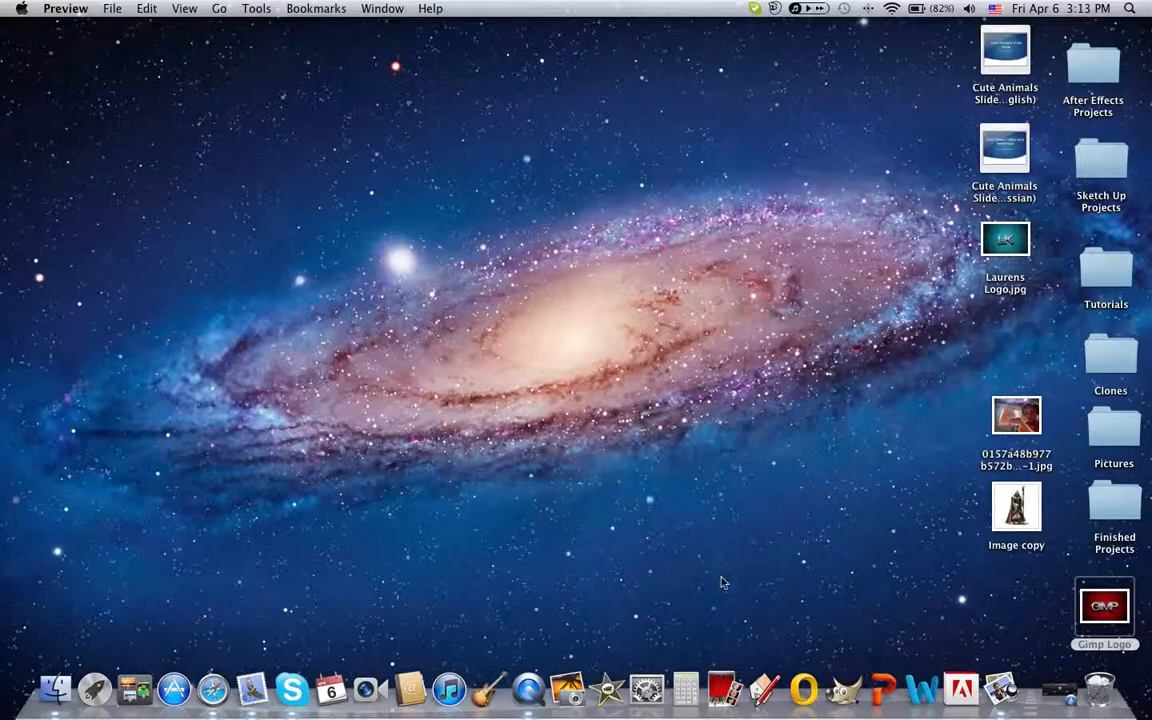
Switch to GIMP and create a new image 600 pixels wide and 400 pixels high
click(856, 660)
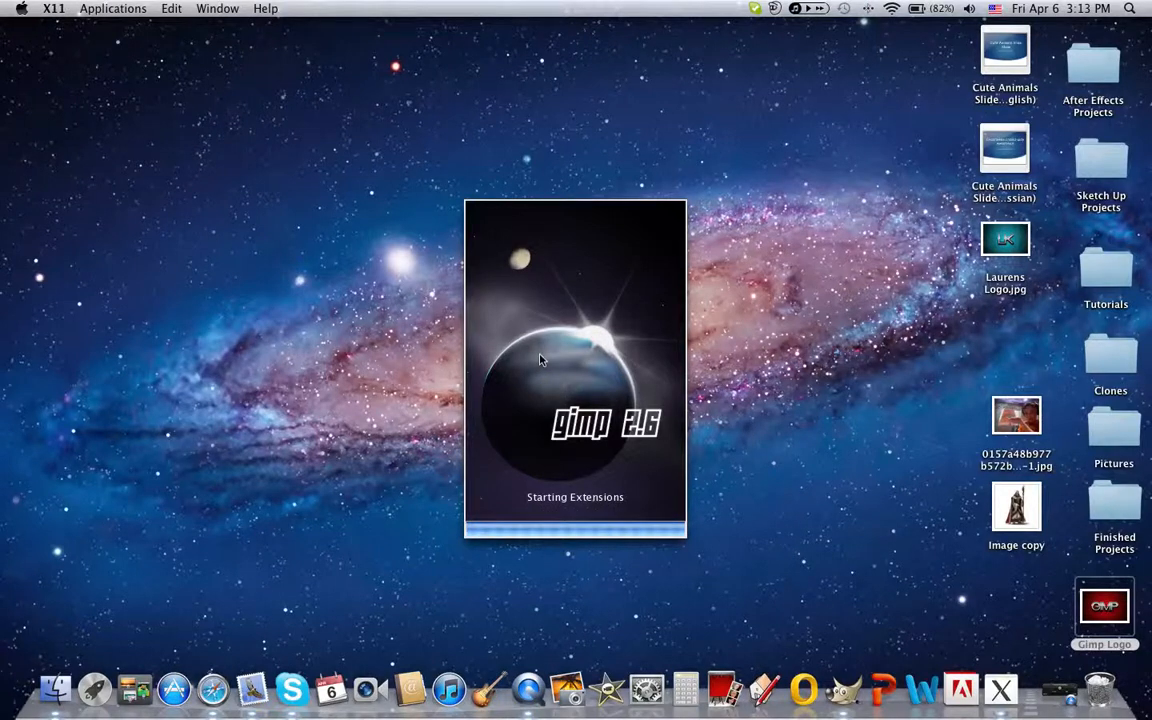
drag(535, 123, 514, 213)
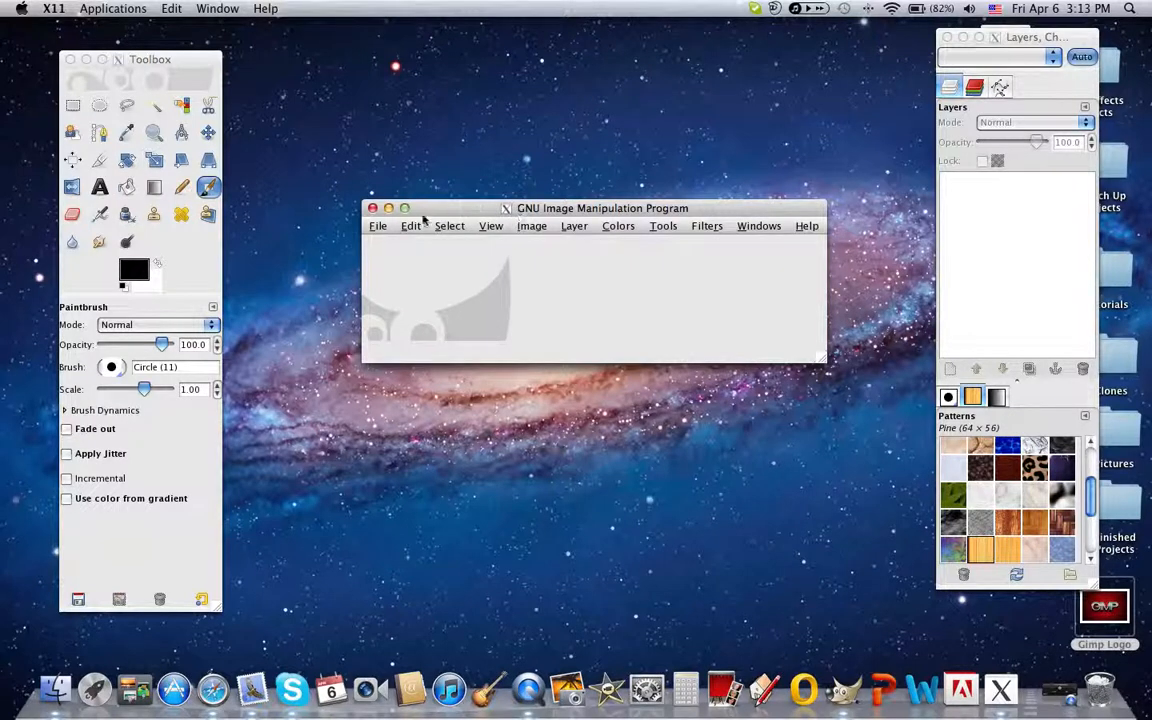
click(379, 226)
click(379, 226)
click(386, 227)
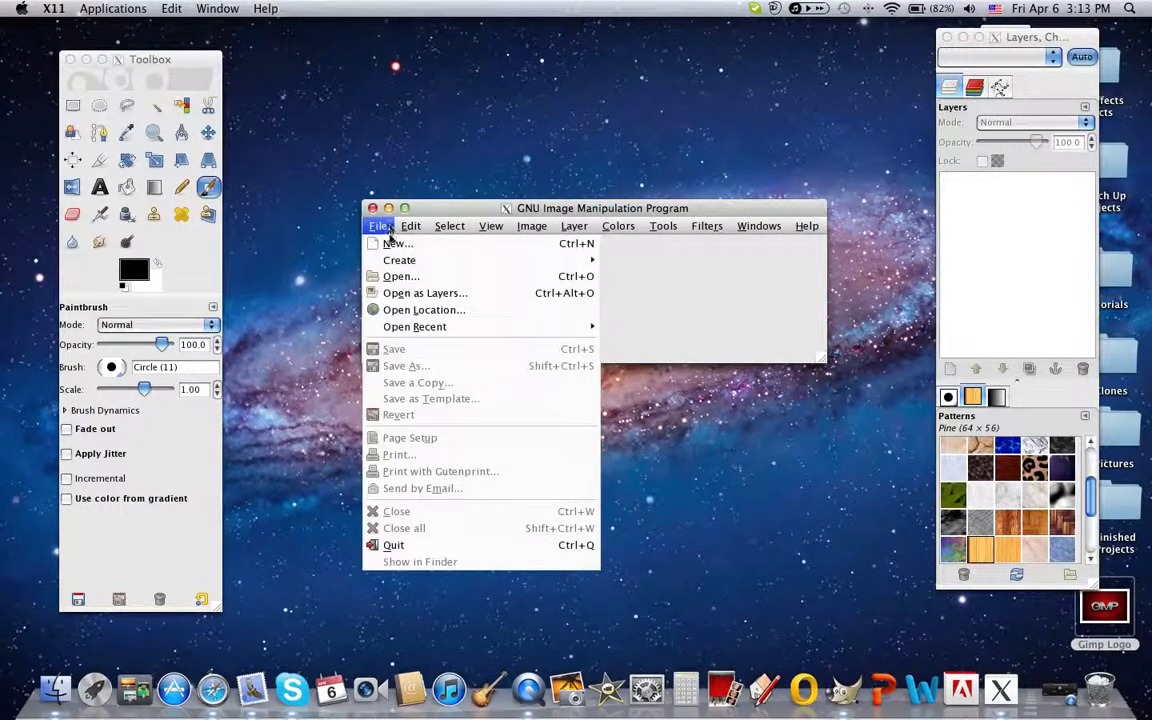
click(388, 243)
click(460, 397)
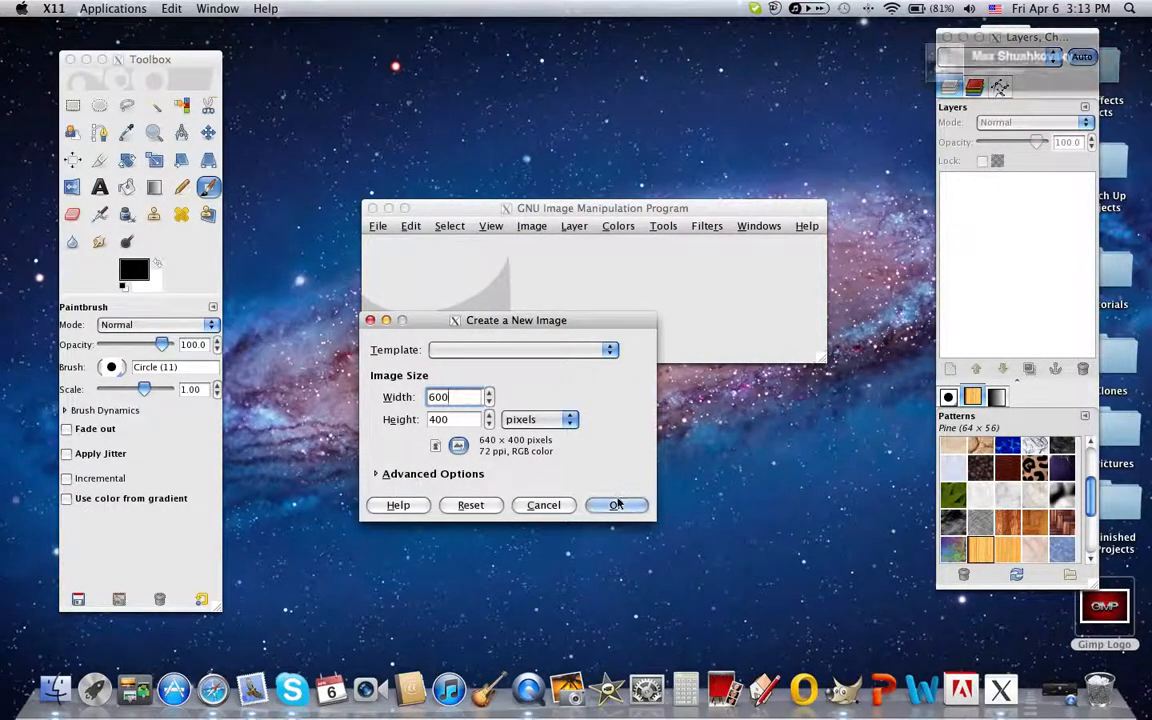
key(Return)
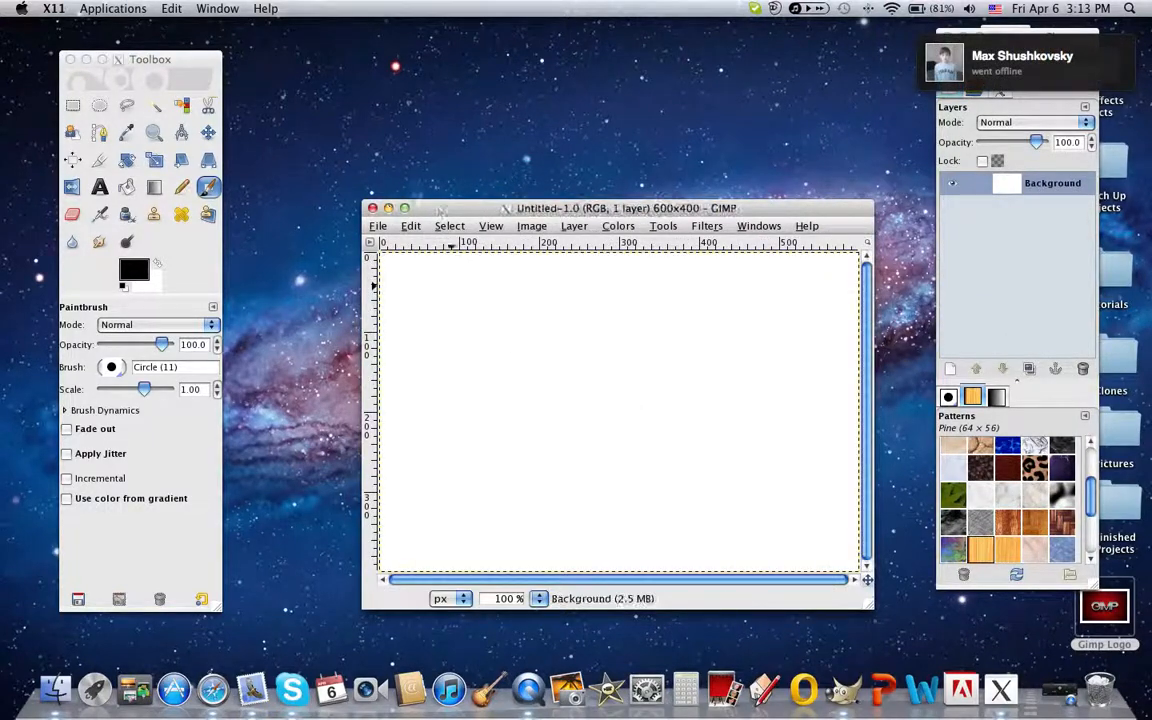
drag(440, 208, 390, 149)
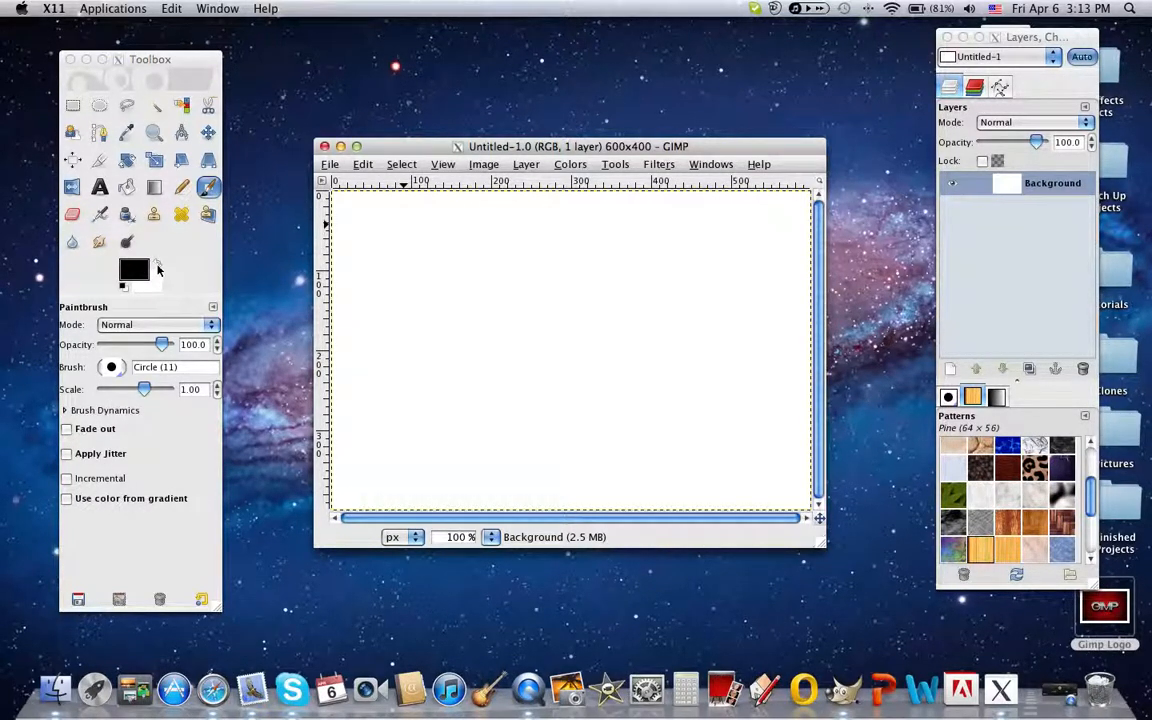
Set the foreground colour to red e62712 and the background colour to black
click(157, 264)
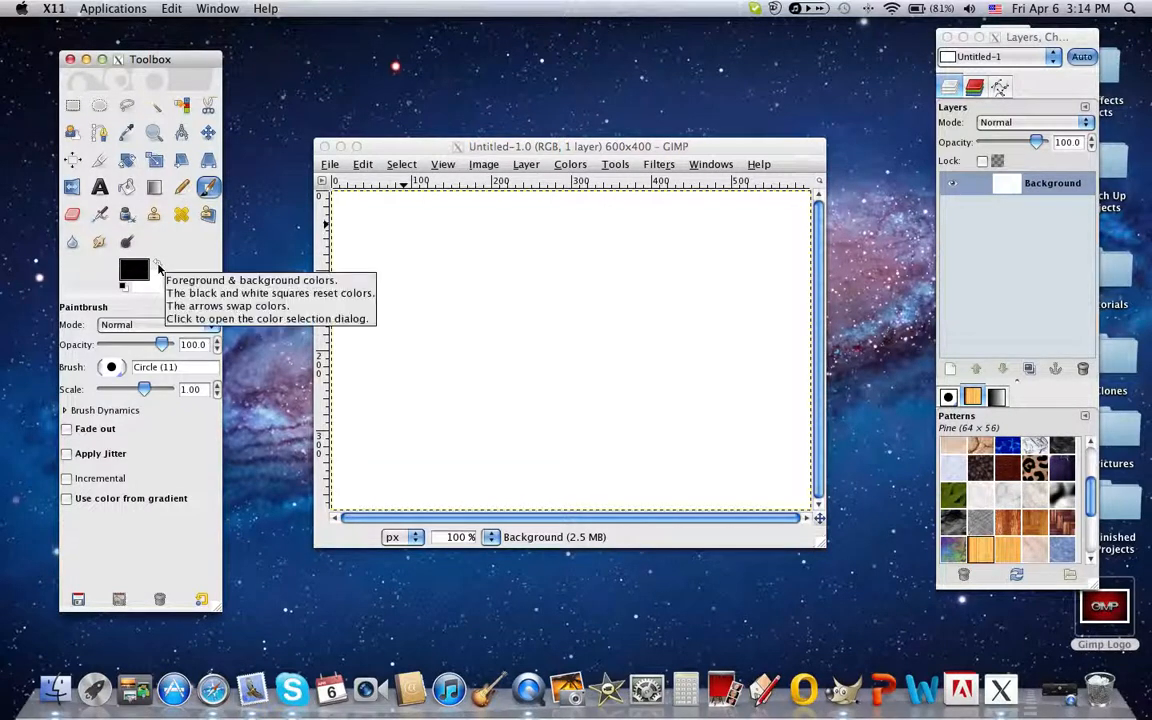
click(157, 264)
click(140, 270)
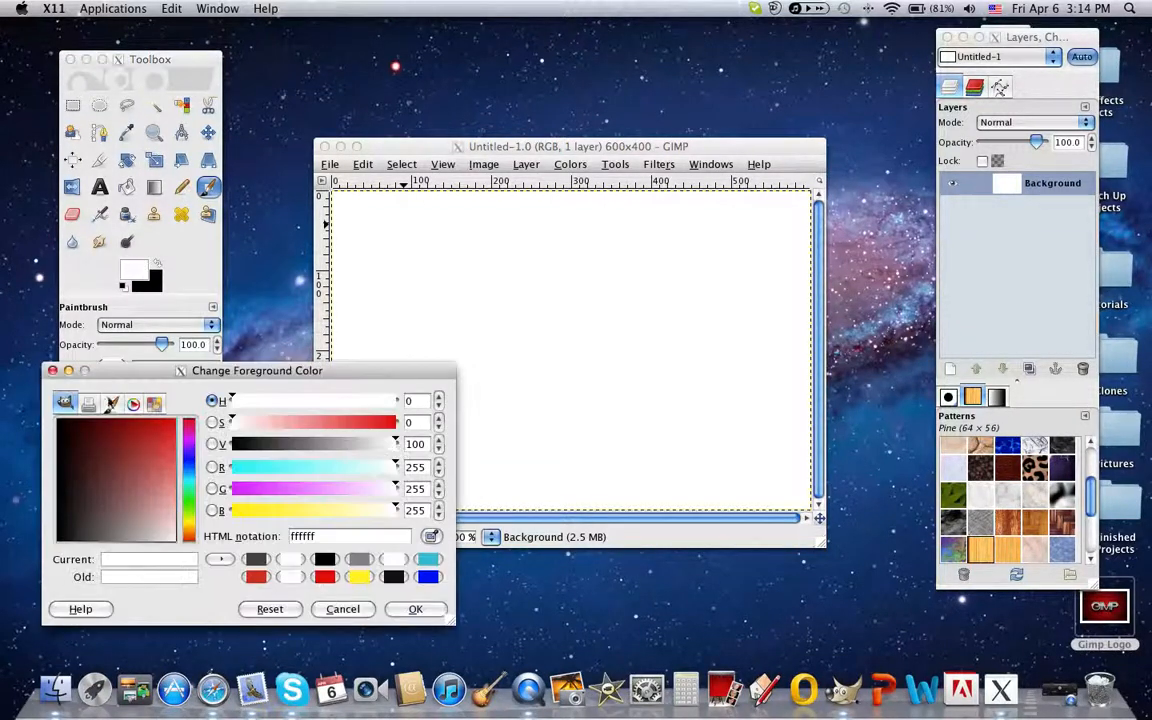
click(256, 577)
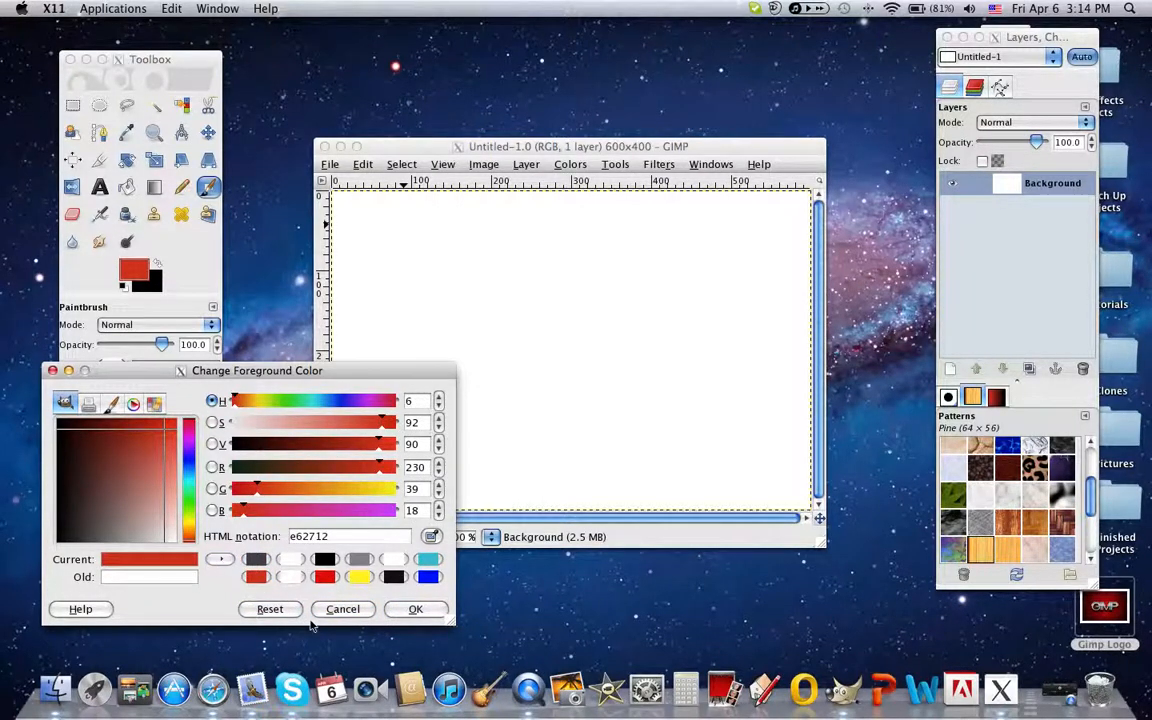
click(414, 608)
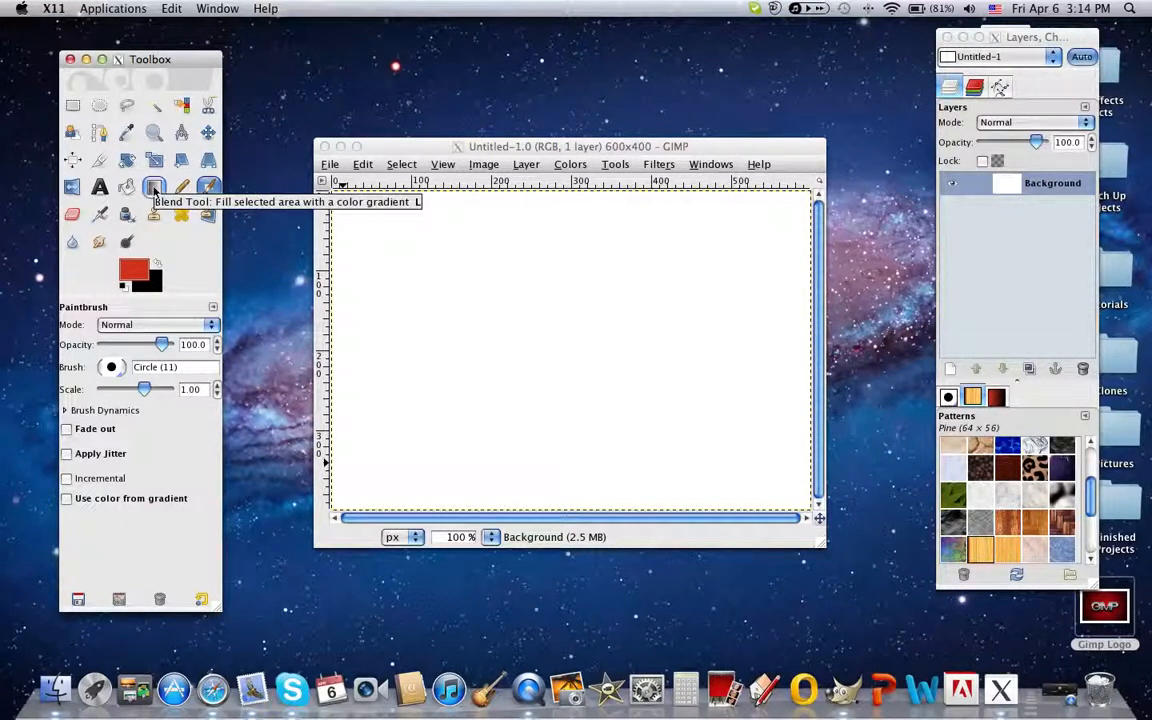
Fill the background with a radial red-to-black Blend gradient running from the canvas centre to its upper-left corner
click(155, 188)
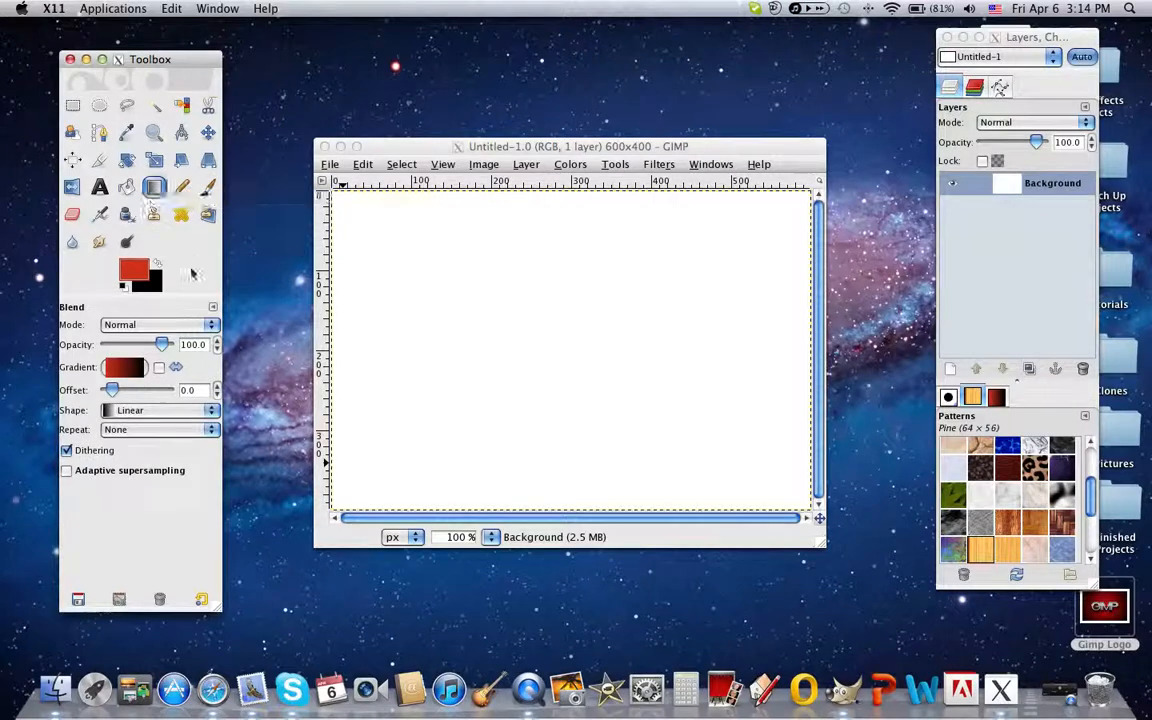
click(155, 420)
click(148, 442)
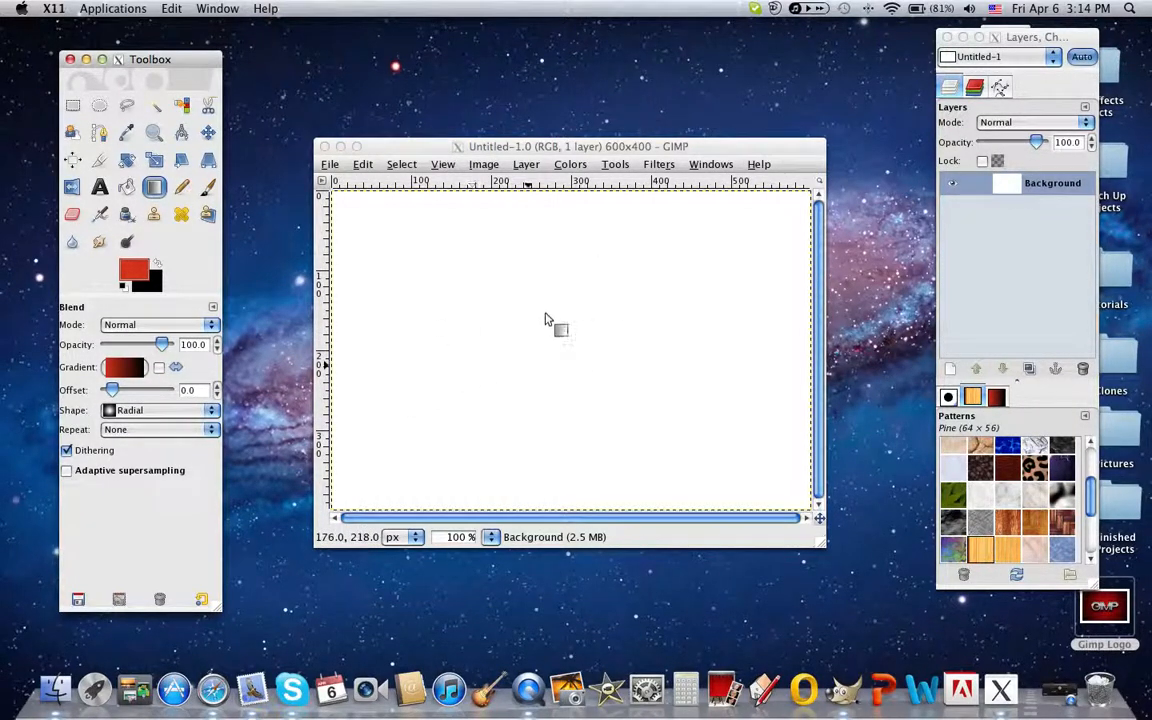
click(548, 325)
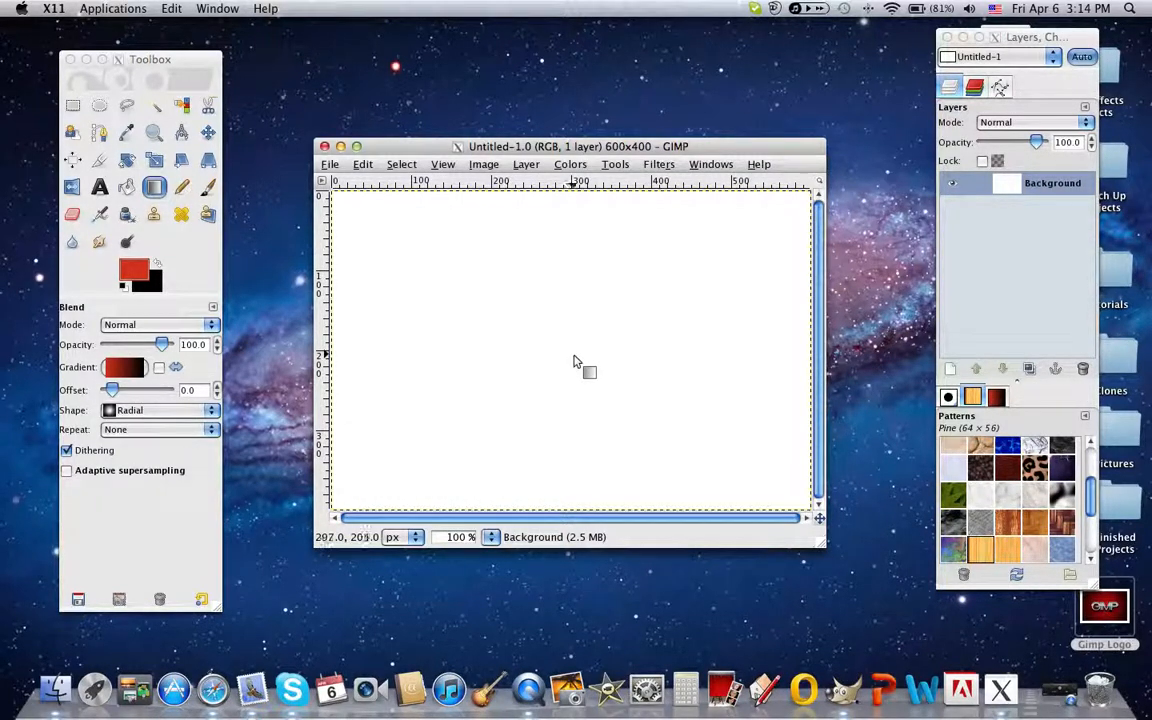
drag(572, 355, 336, 197)
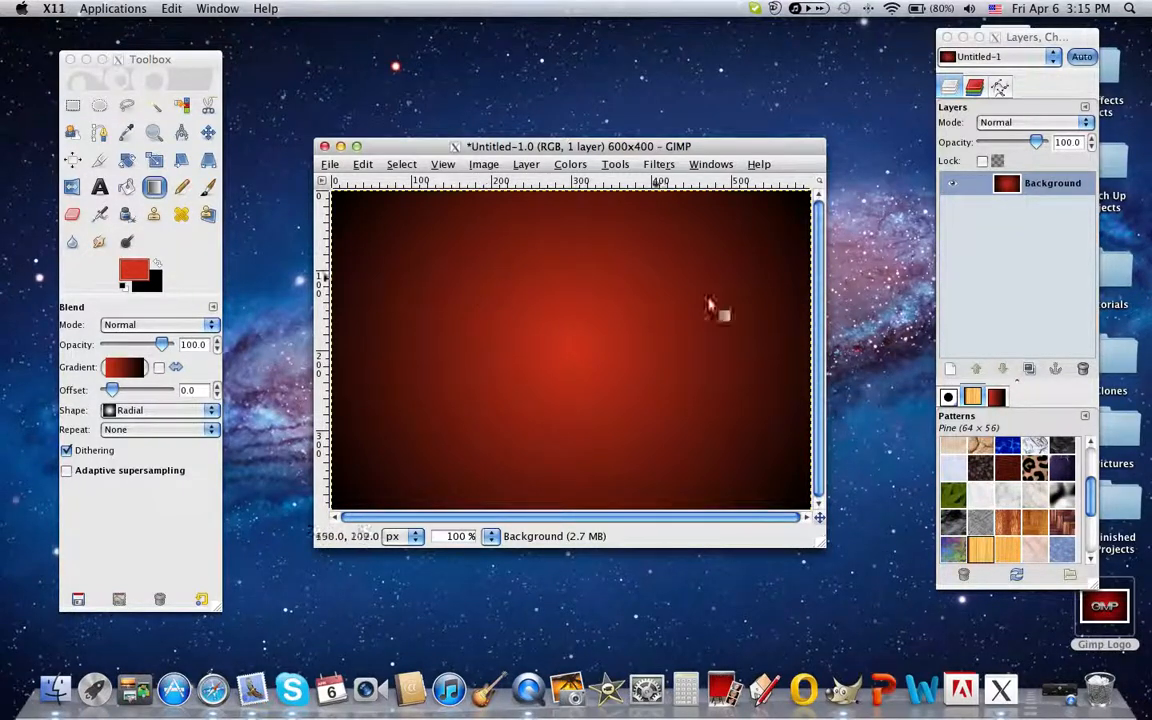
click(893, 560)
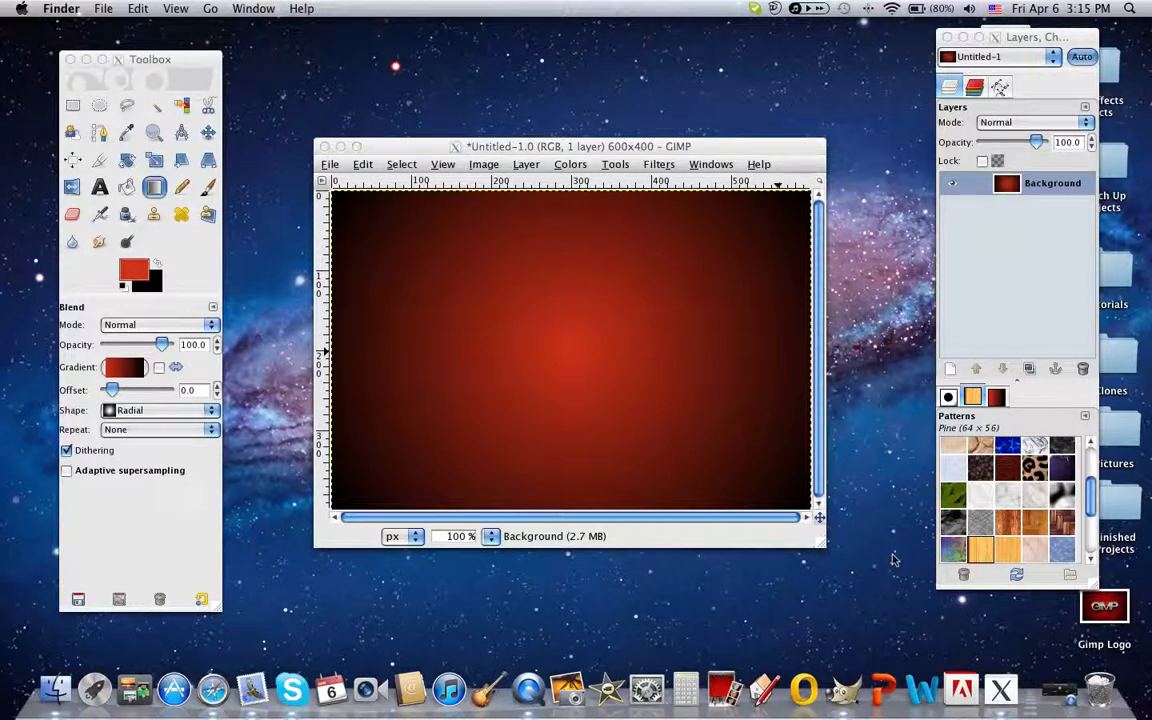
click(515, 148)
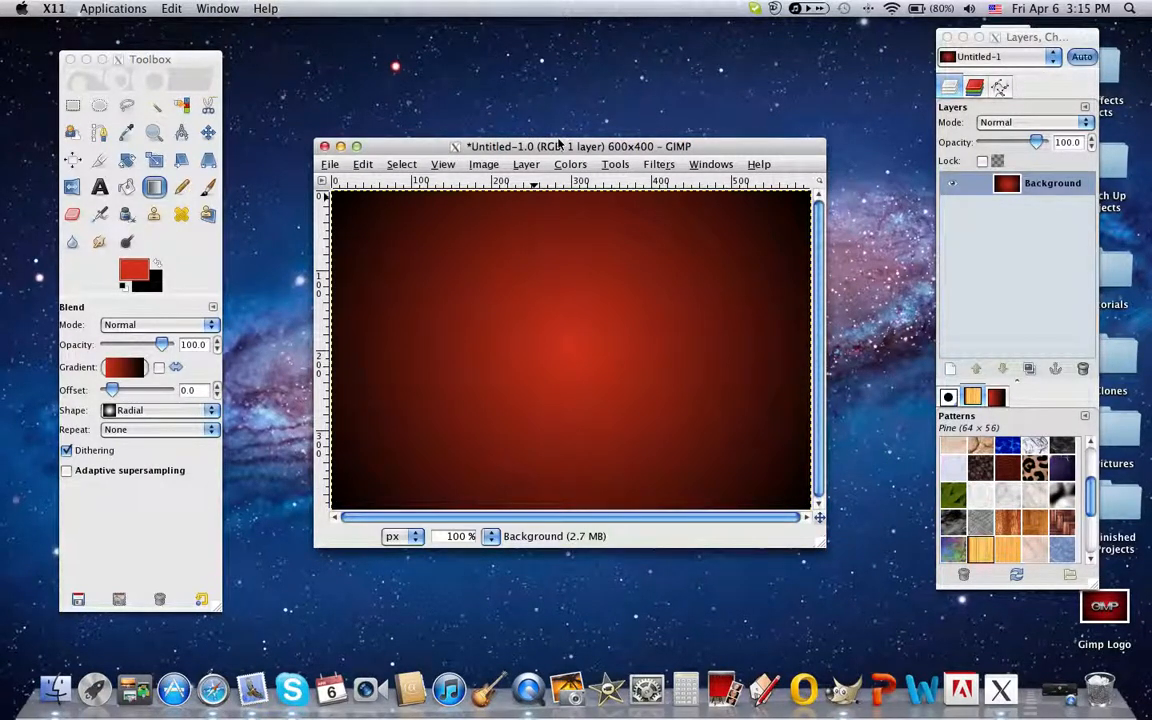
Add a new transparent 600 × 400 pixel layer above the background
click(958, 371)
click(958, 371)
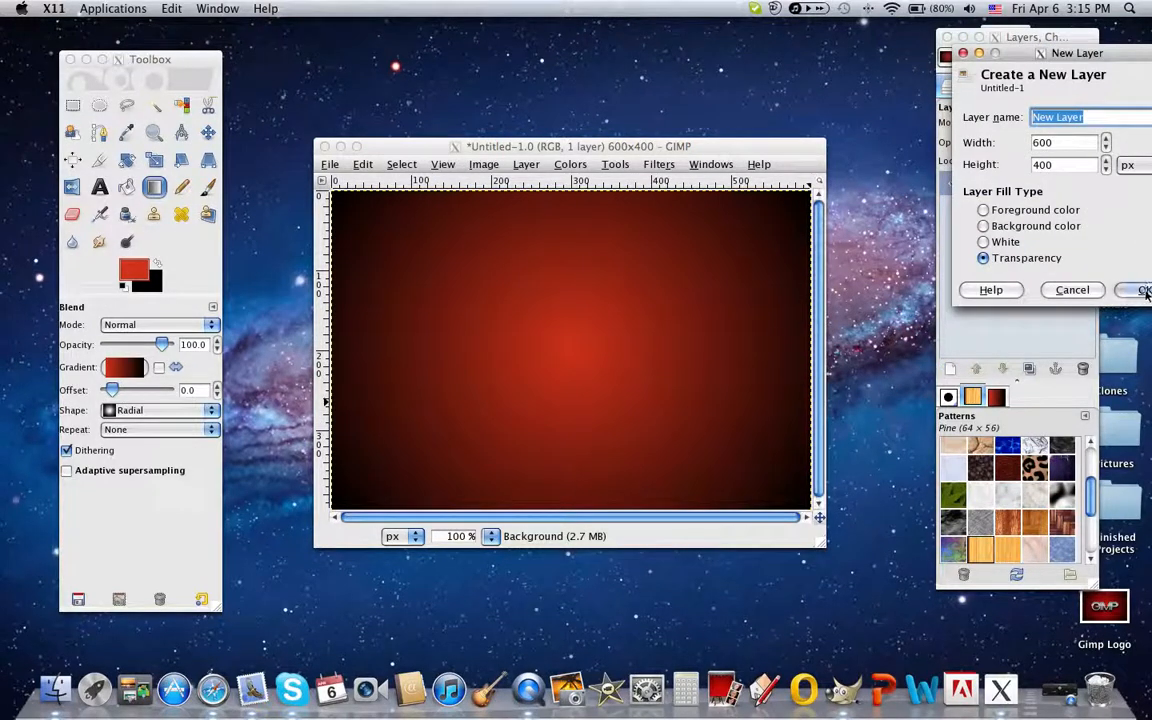
click(1145, 293)
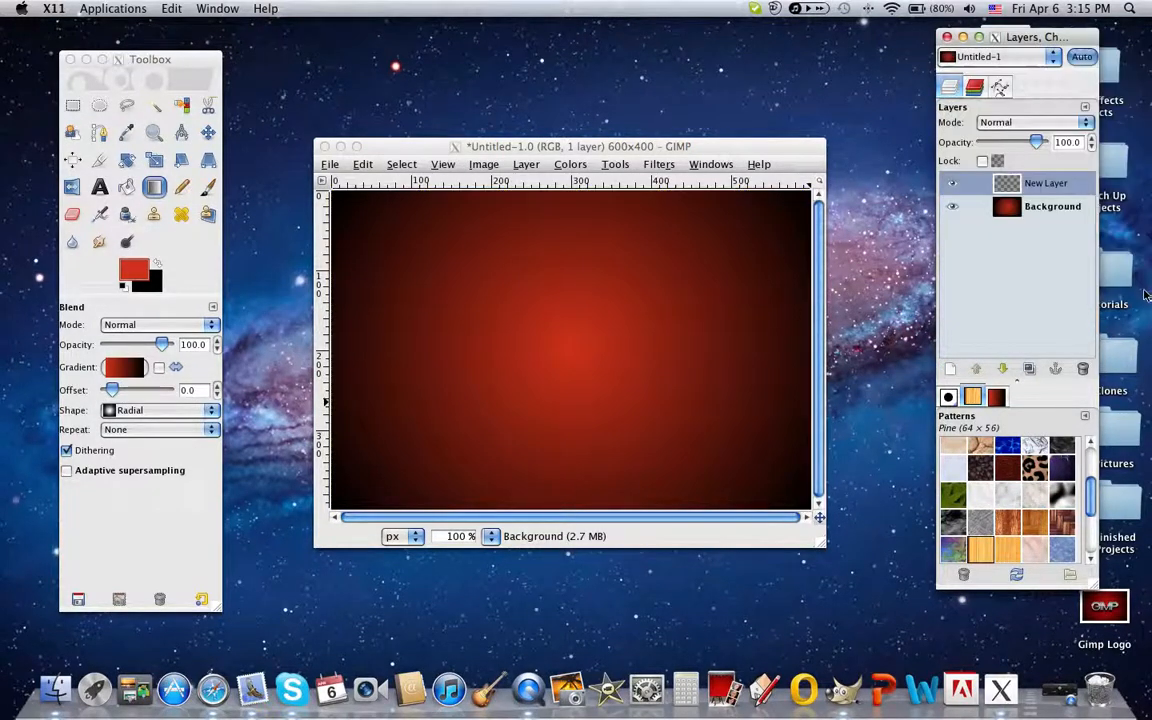
Fill the new layer with the a_tiles pattern using Bucket Fill
click(127, 187)
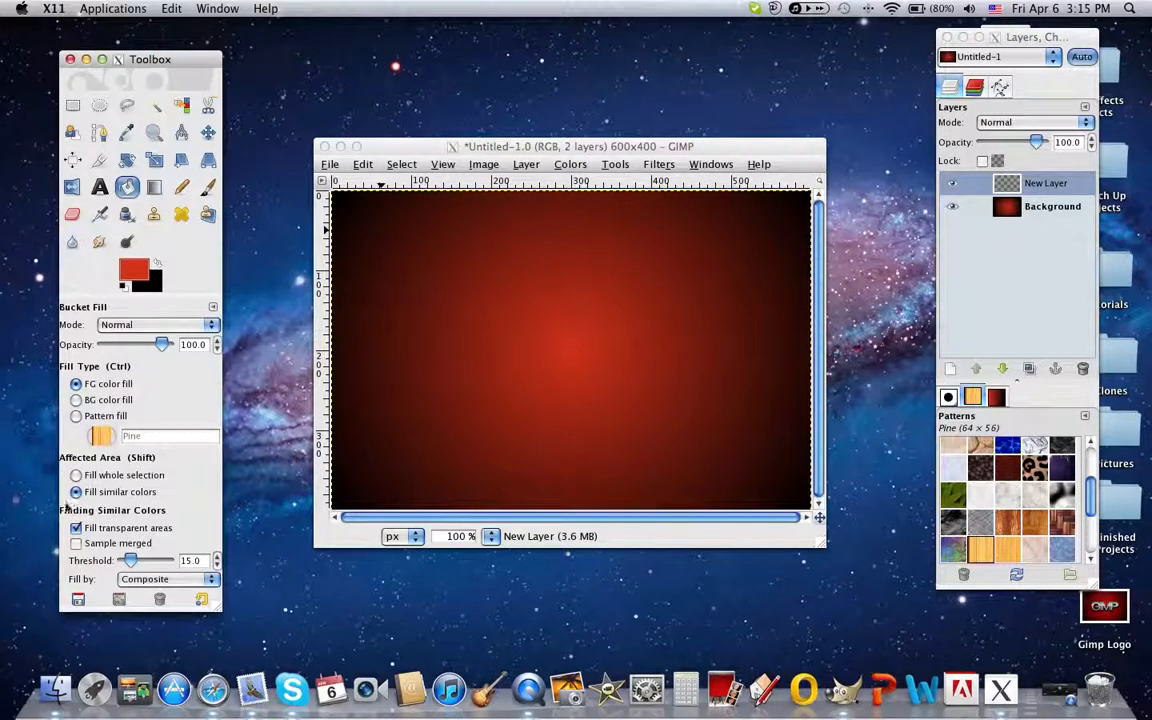
click(76, 415)
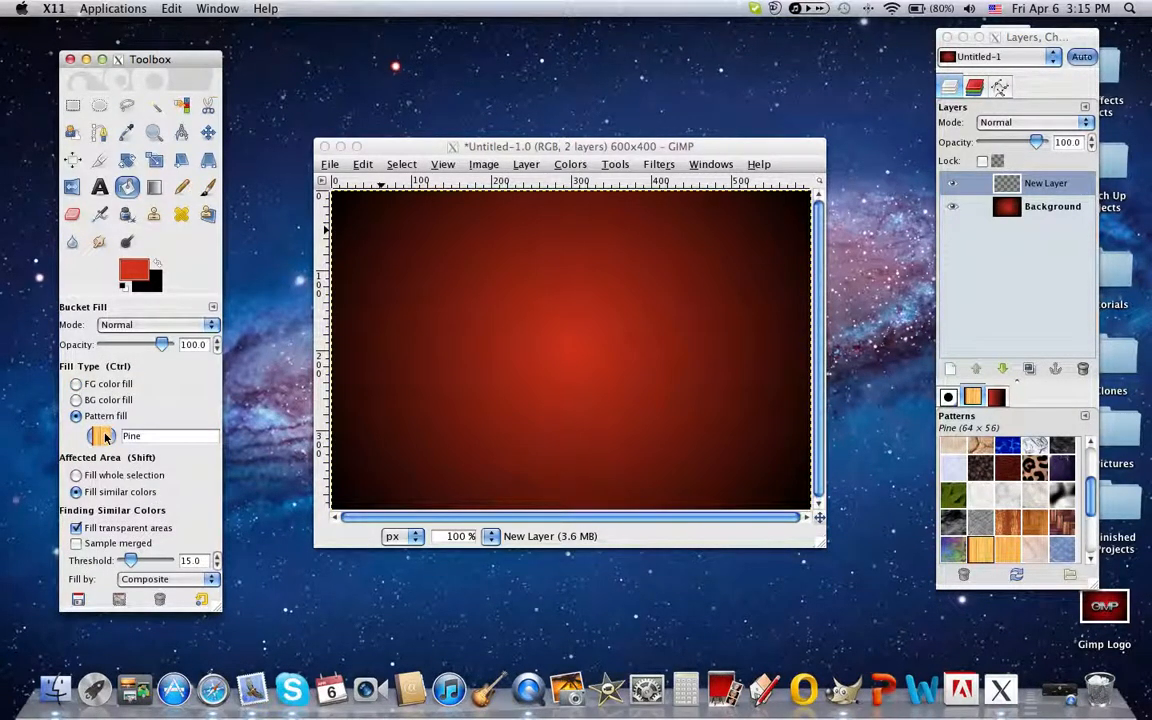
click(101, 436)
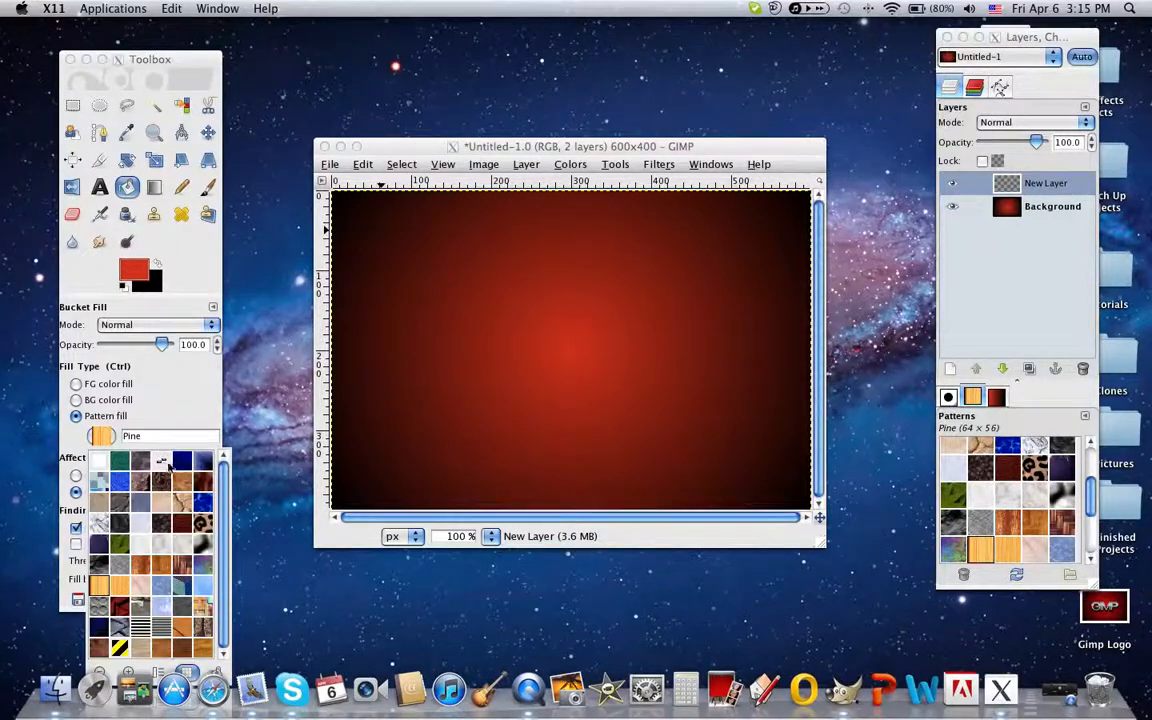
click(164, 461)
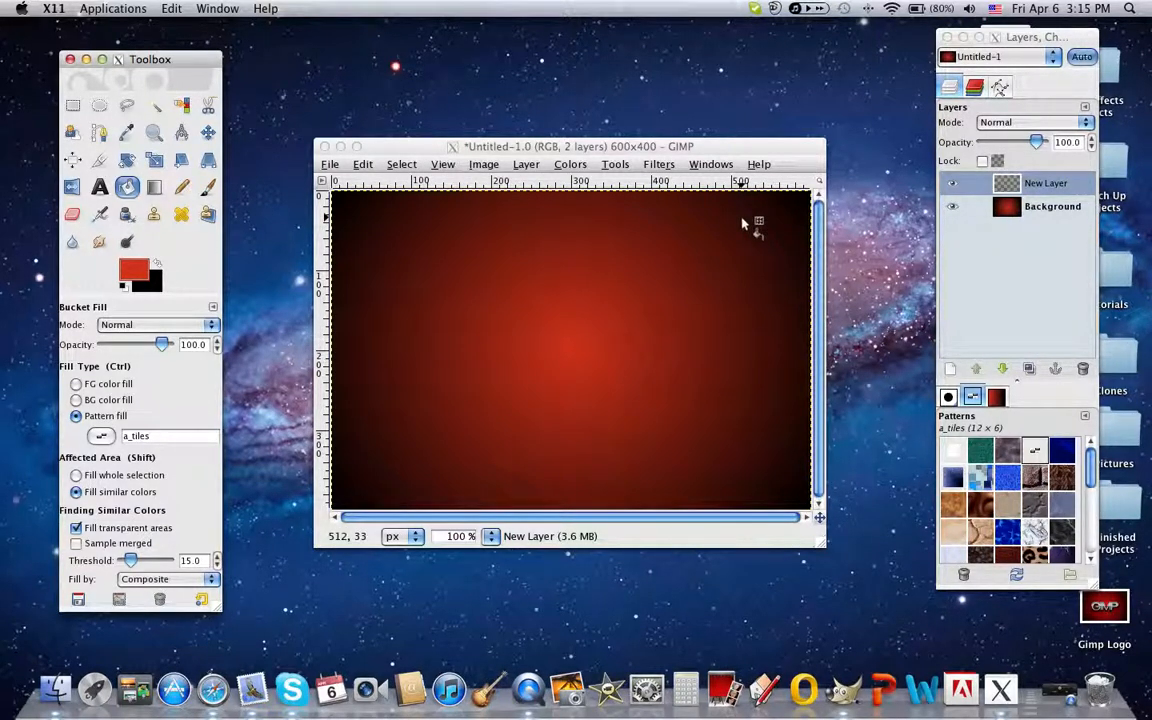
click(620, 308)
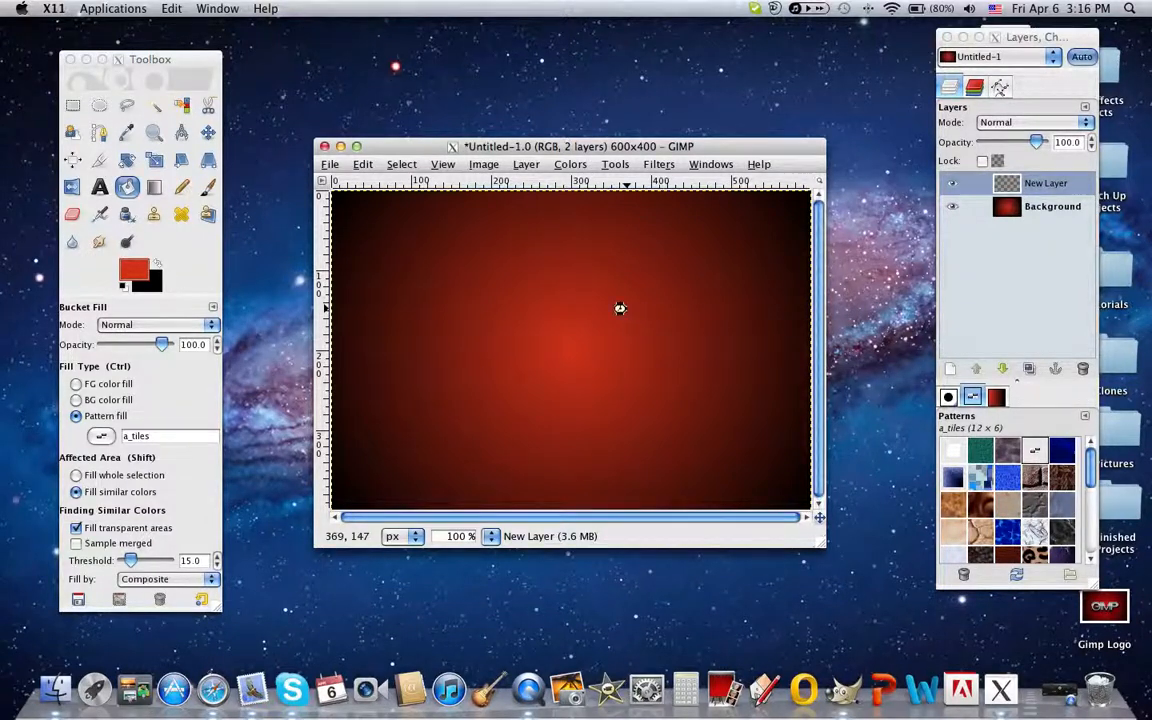
click(620, 308)
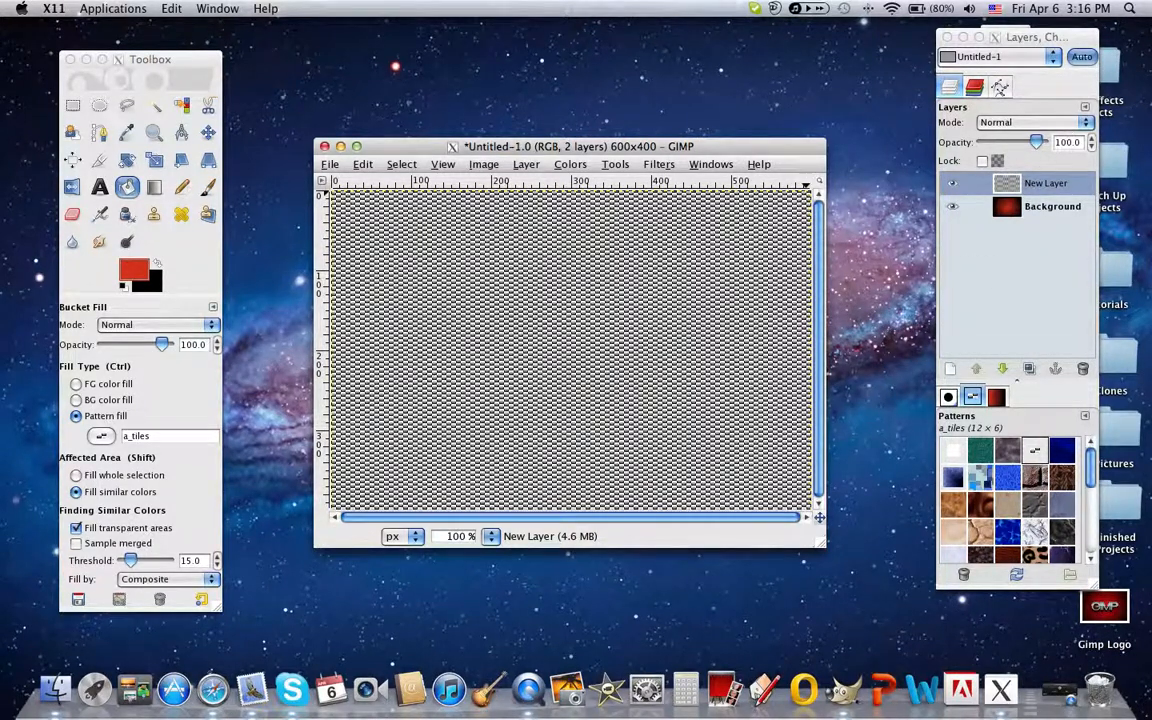
Set the pattern layer's blend mode to Soft light and its opacity to 60
click(1030, 122)
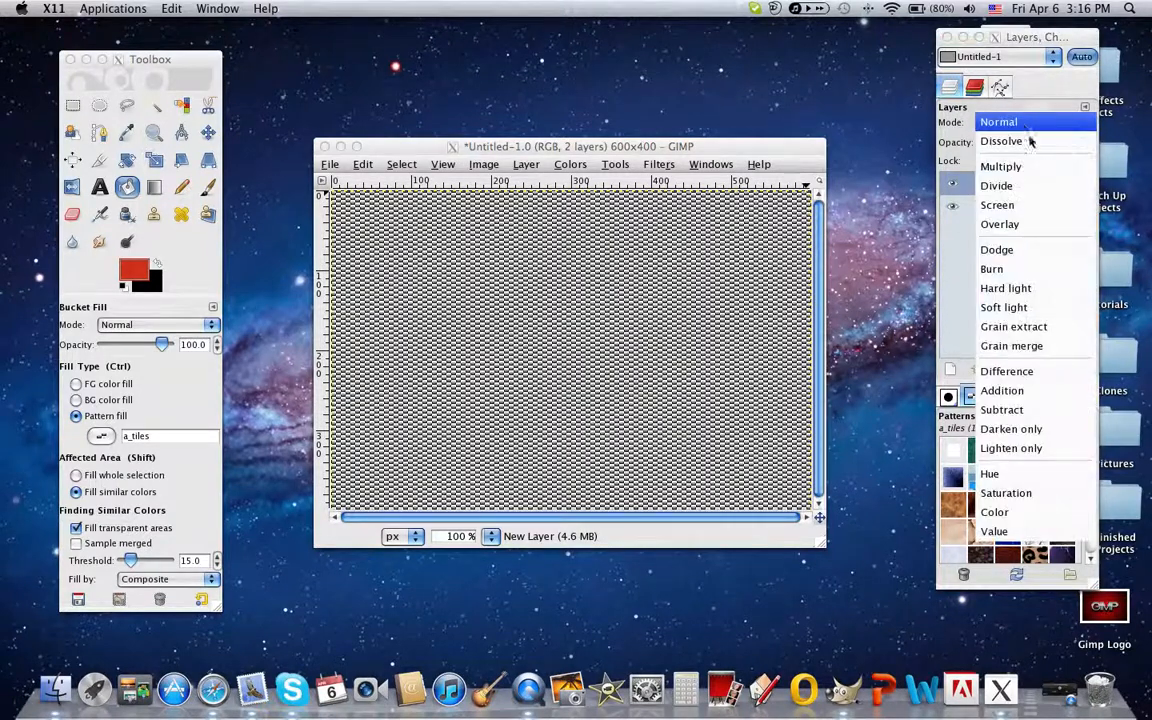
click(1003, 307)
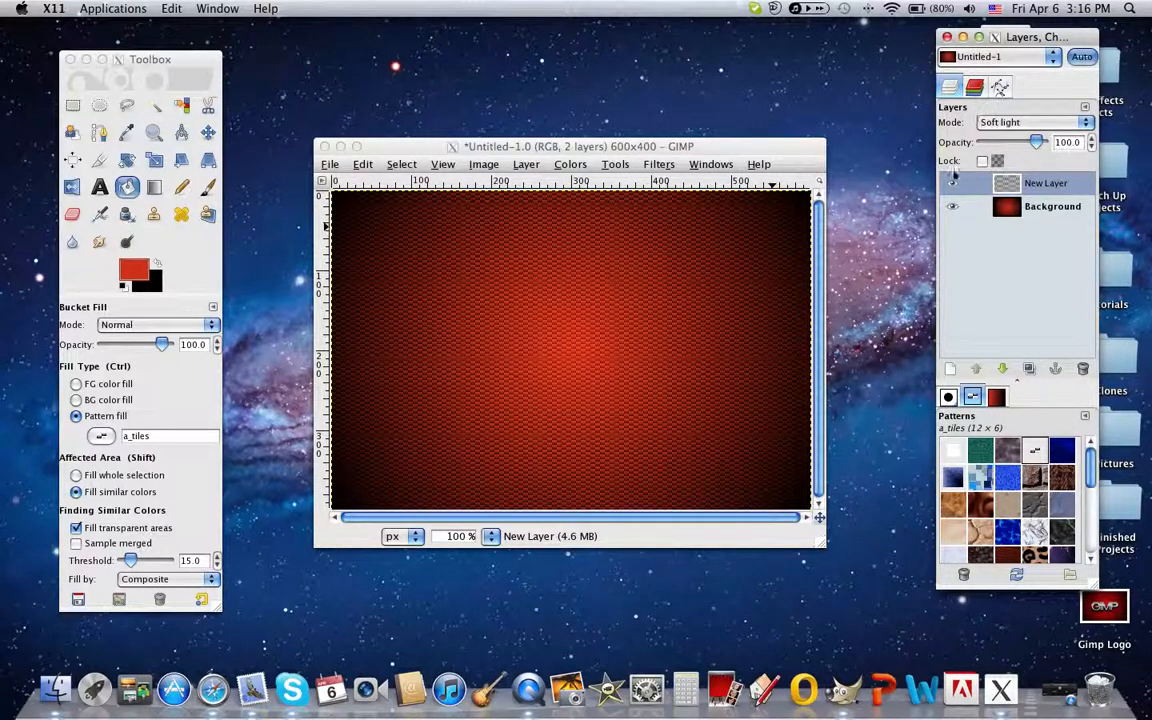
drag(1004, 146, 984, 146)
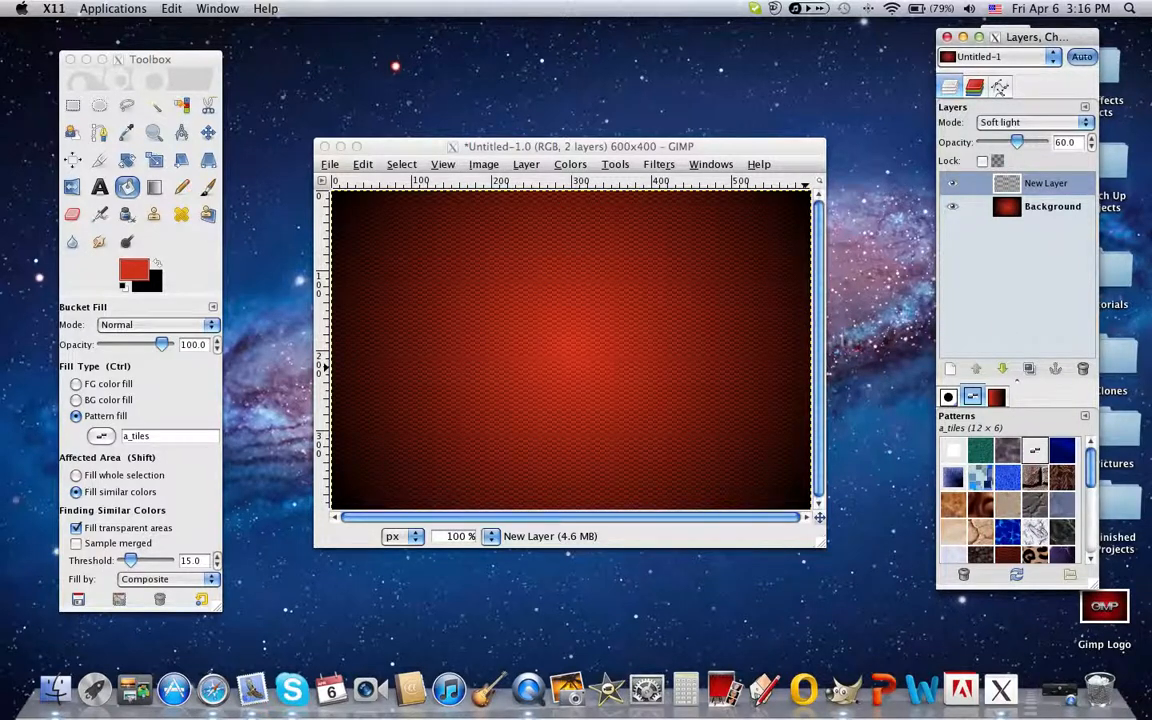
Activate the Text tool and set the foreground colour to white with black as the background colour
click(101, 187)
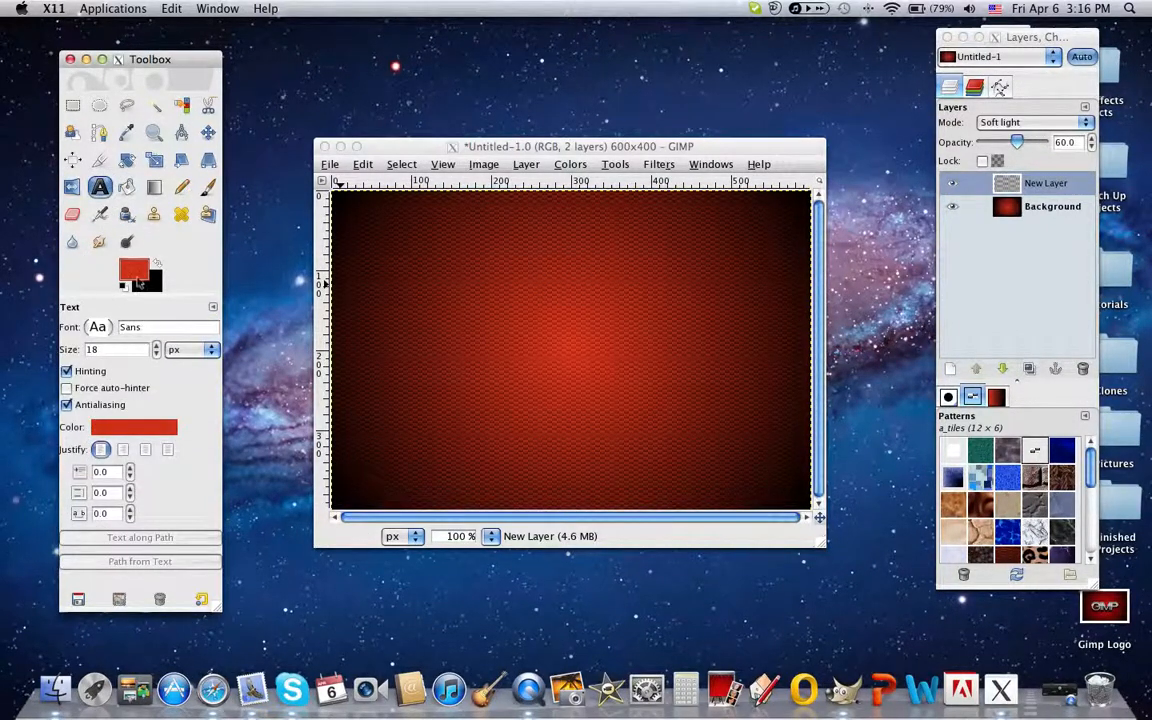
click(126, 285)
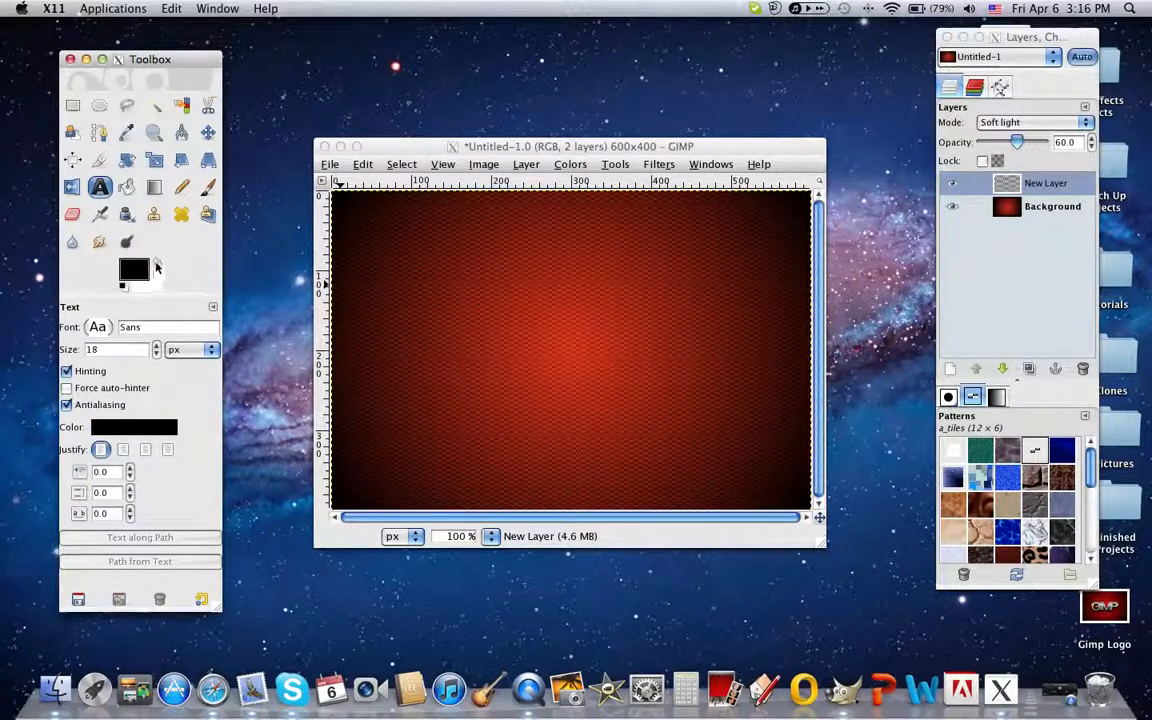
key(x)
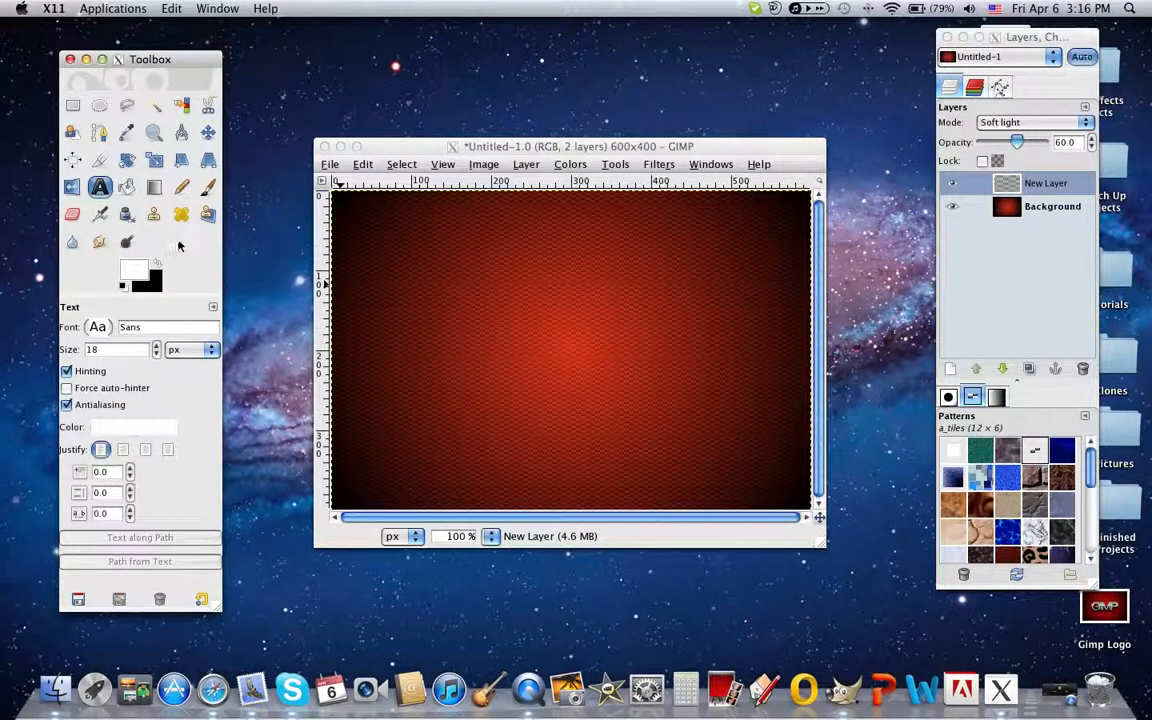
Set the text font to Walkway Bold
double_click(172, 324)
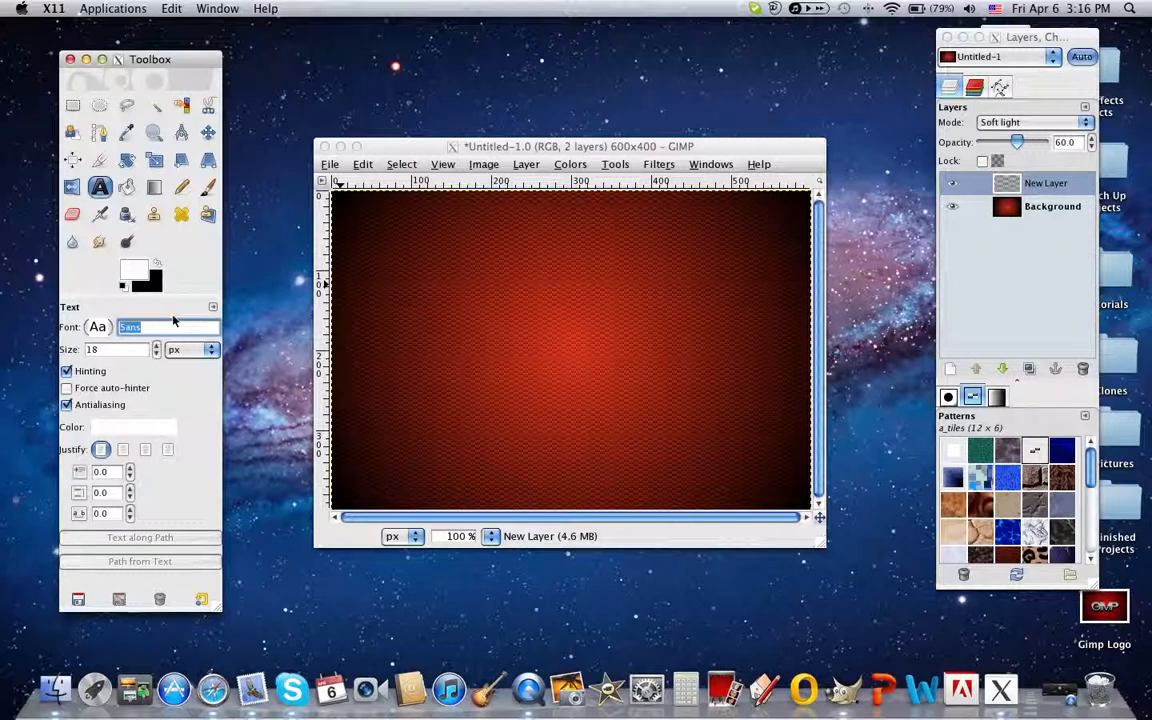
text(walk)
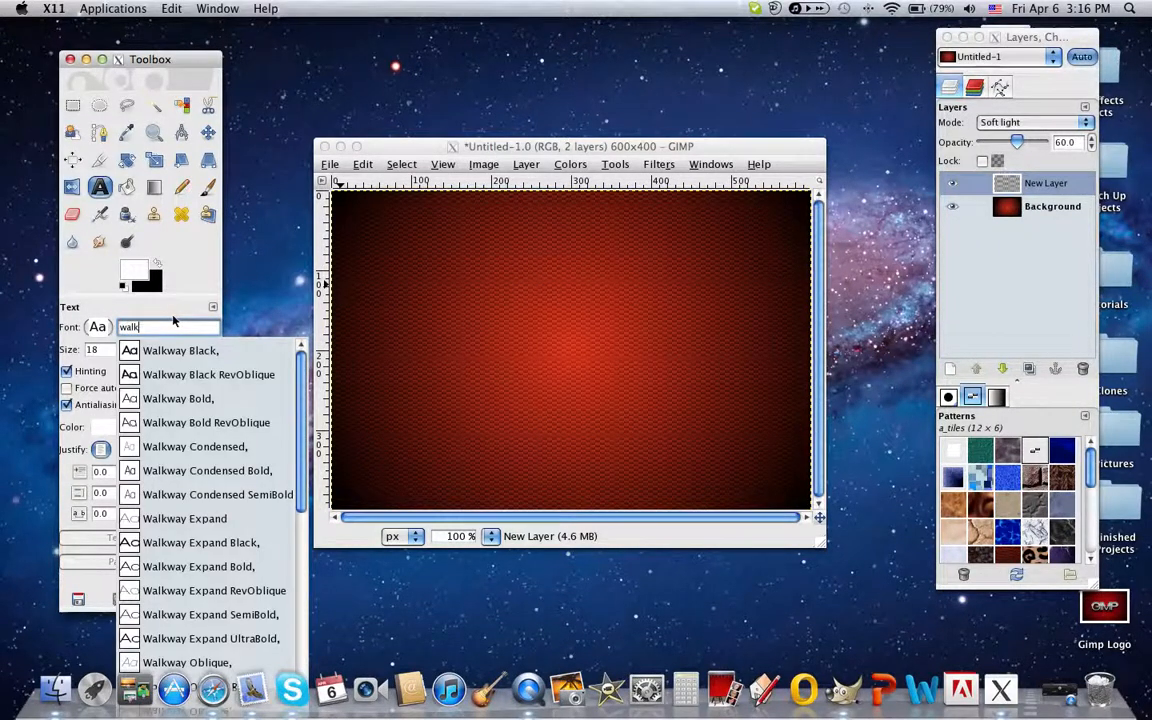
key(Escape)
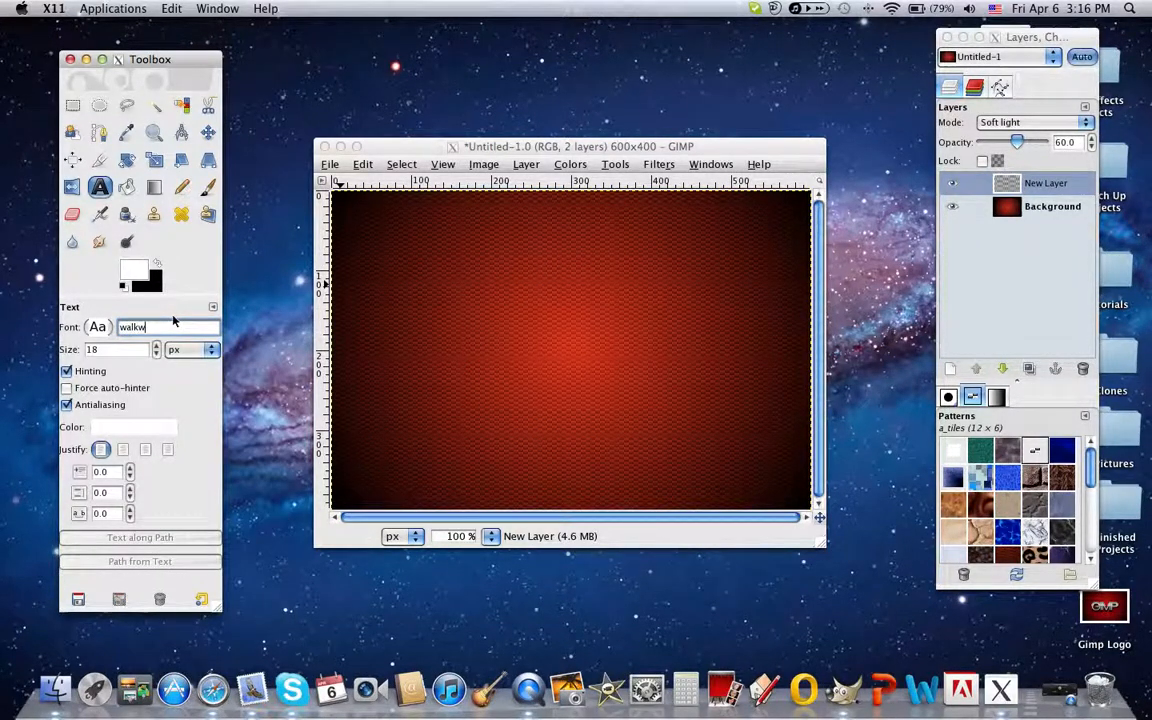
text(w)
key(Down)
key(Down)
key(Down)
key(Return)
key(BackSpace)
key(Return)
click(202, 331)
Set the text size to 150 px and turn off antialiasing
double_click(142, 350)
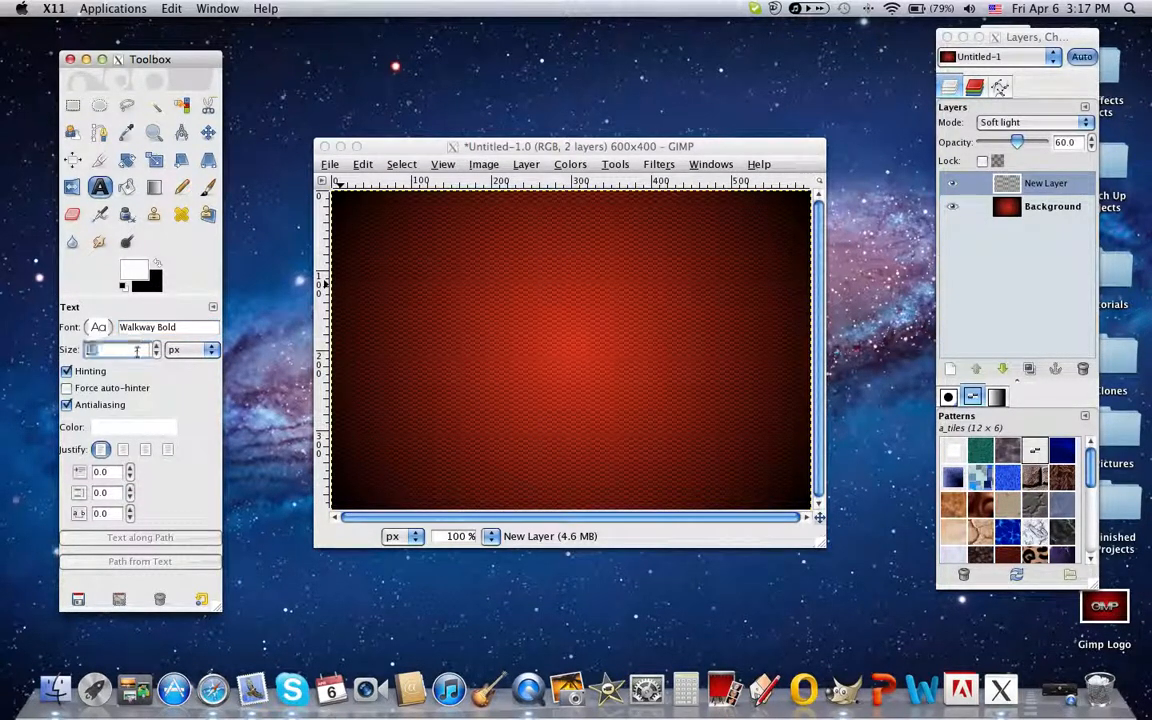
text(150)
click(187, 404)
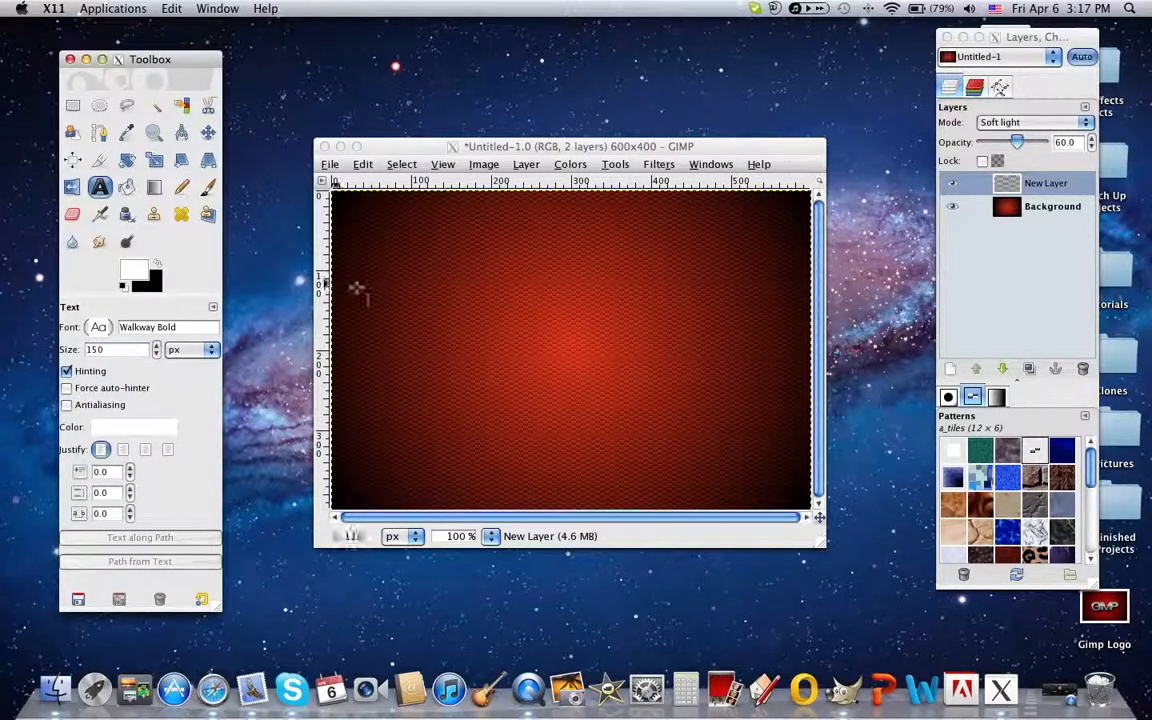
Add the white text "GIMP" starting near the canvas's upper-left corner and close the text editor
click(385, 242)
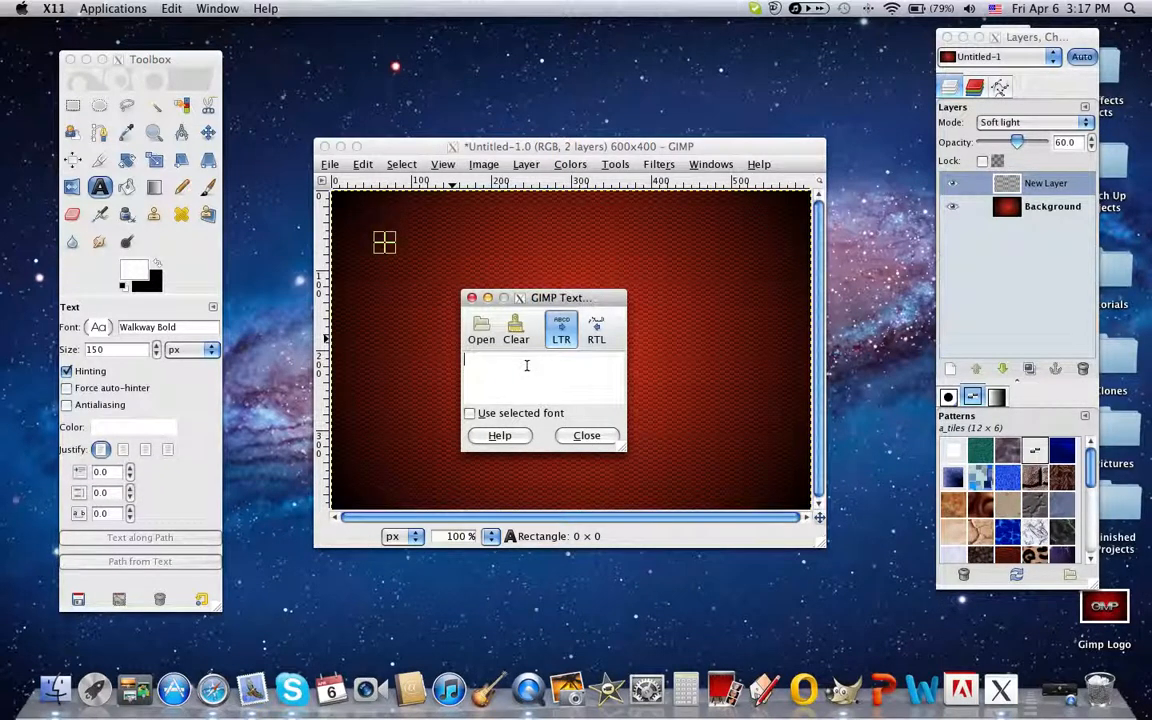
text(GIMP)
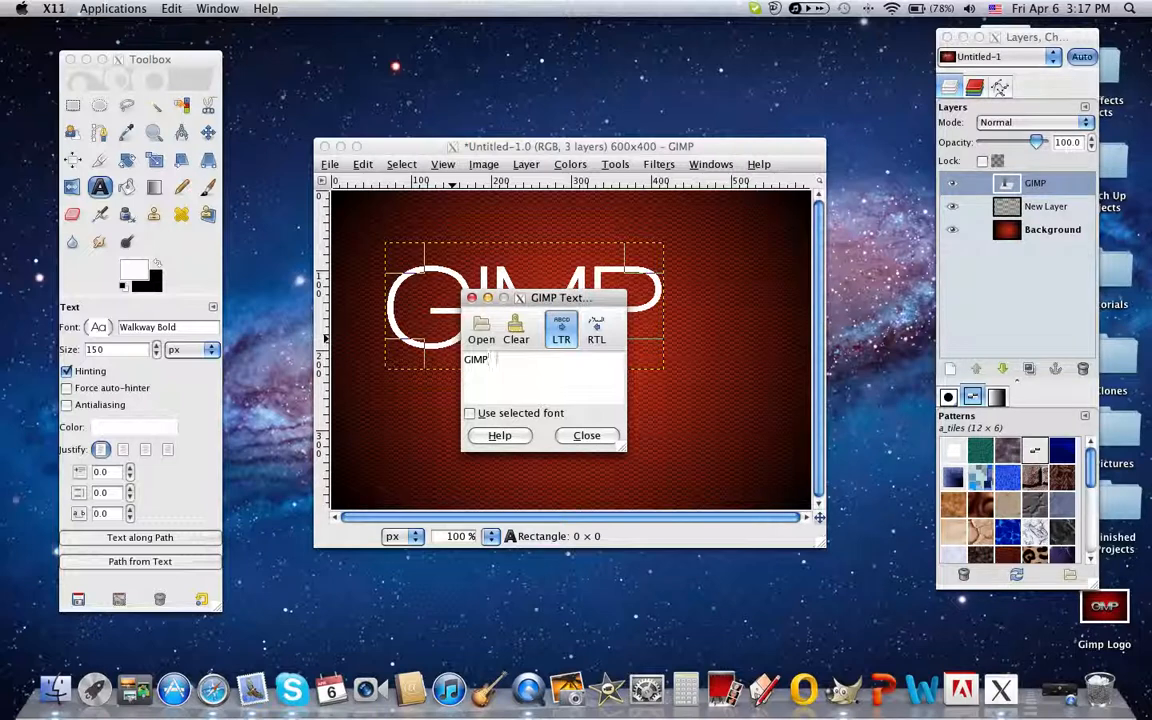
click(586, 435)
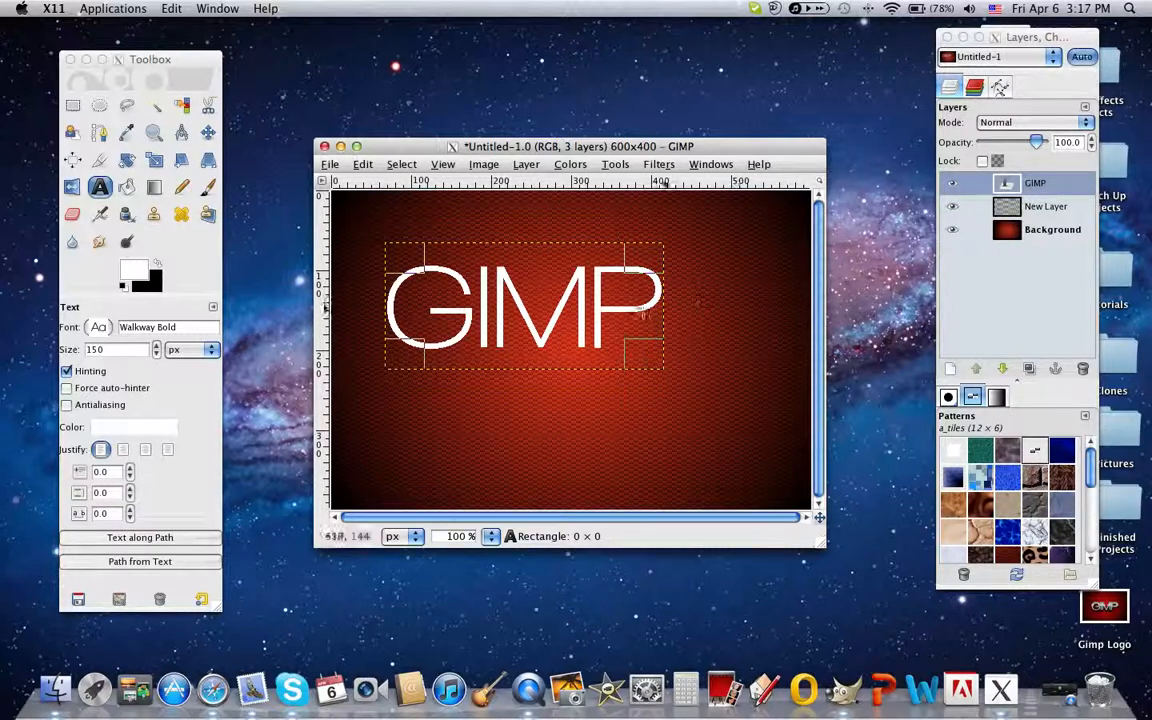
Centre the GIMP text layer horizontally and vertically relative to the image with the Alignment tool
click(80, 163)
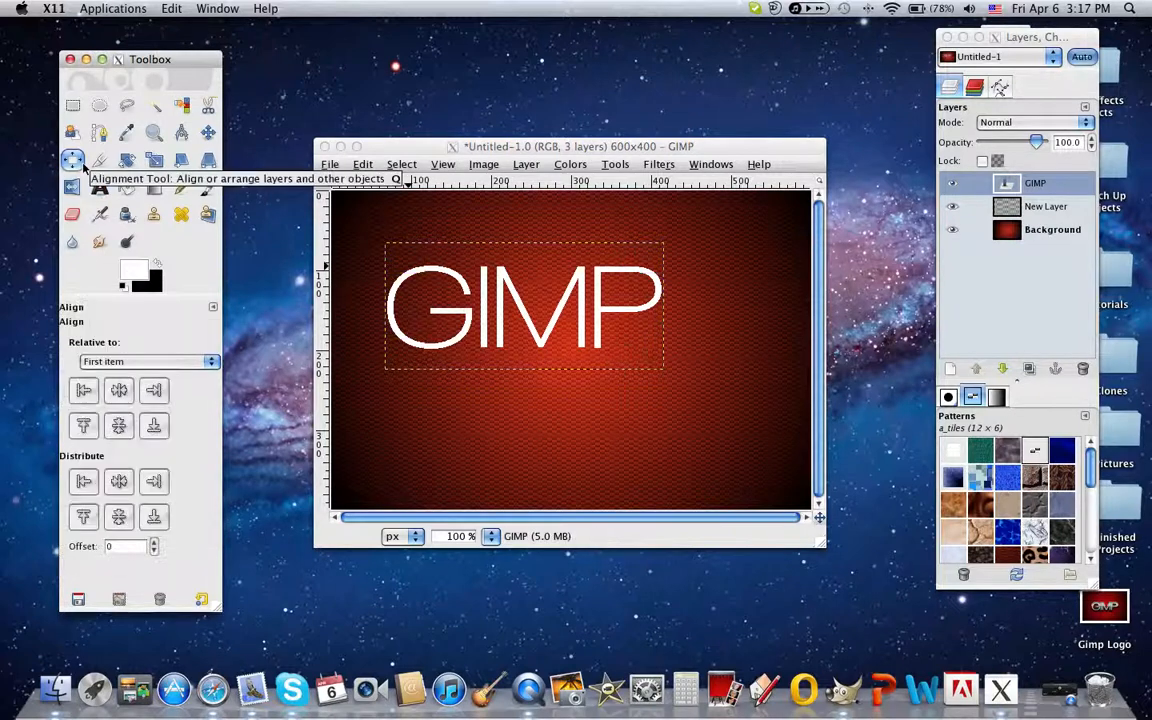
click(185, 361)
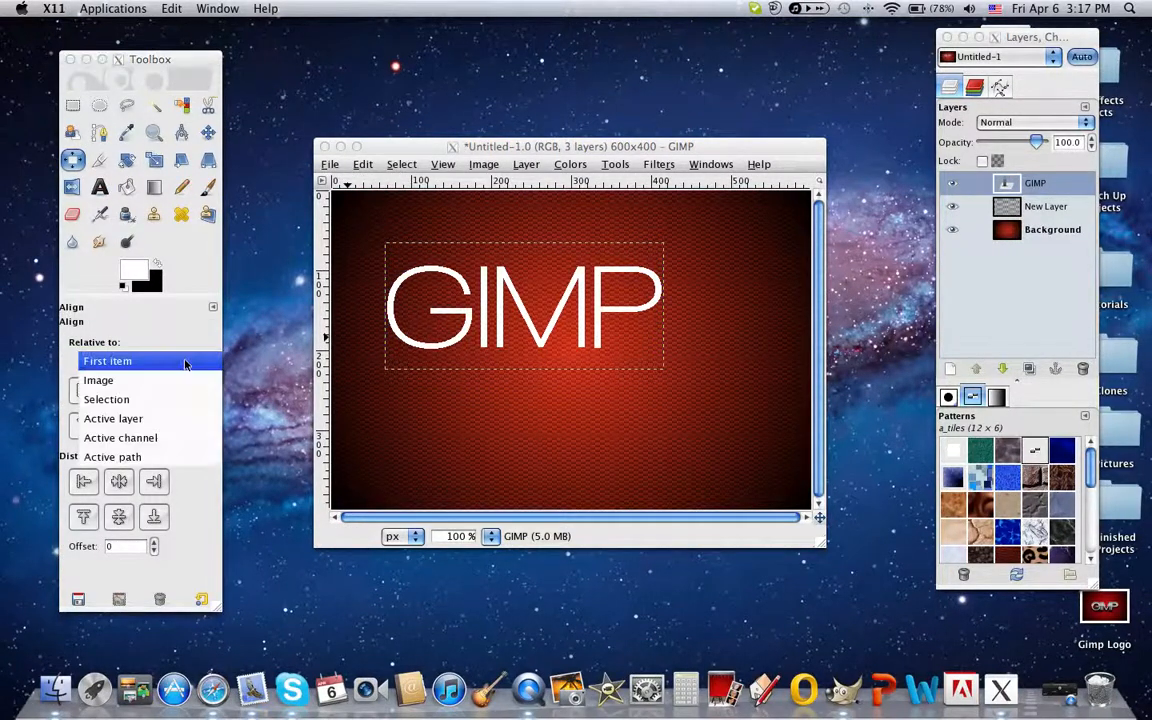
click(185, 363)
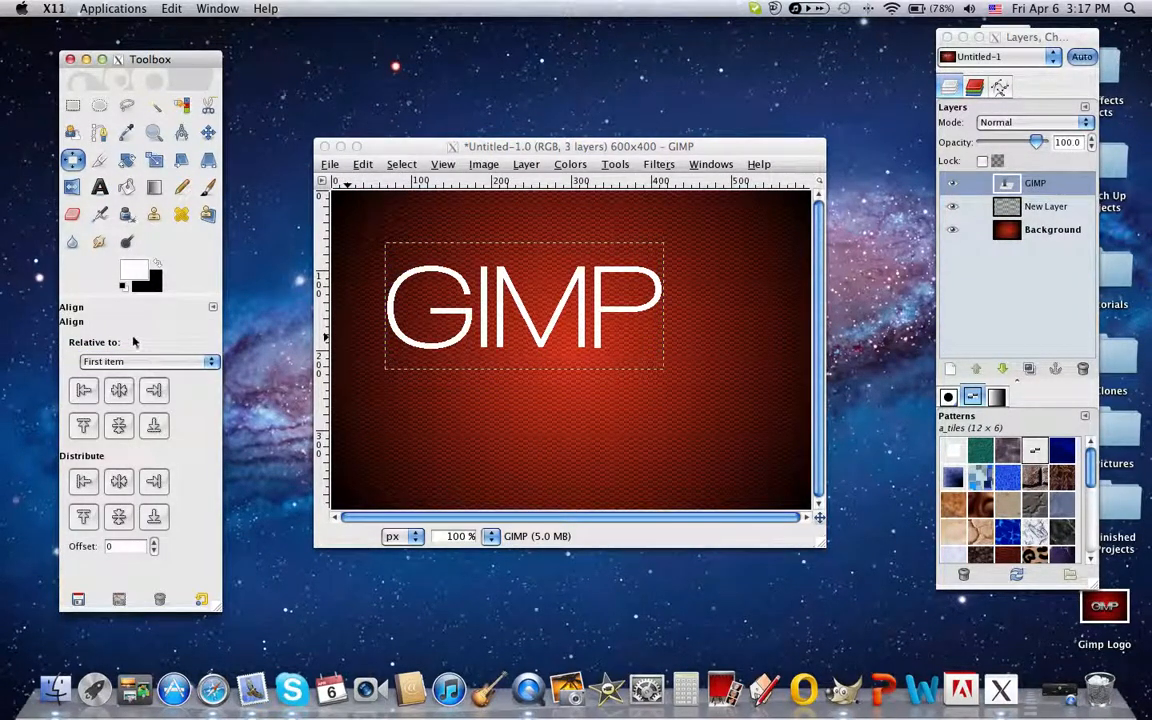
click(151, 364)
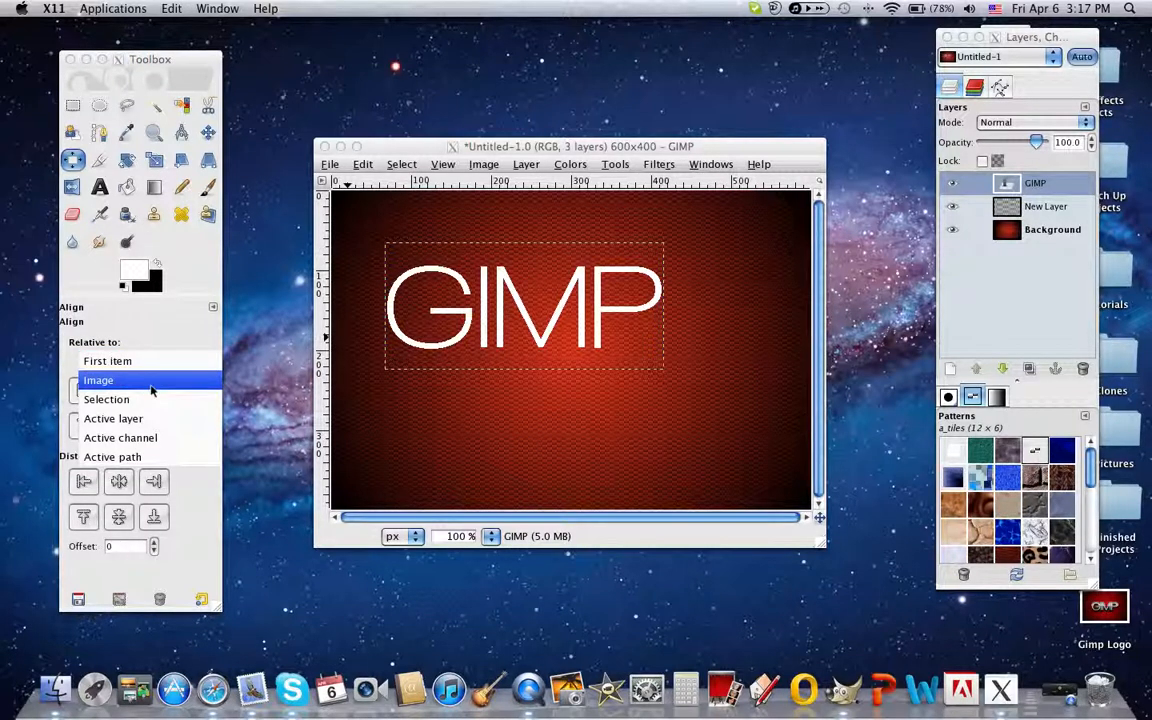
click(151, 382)
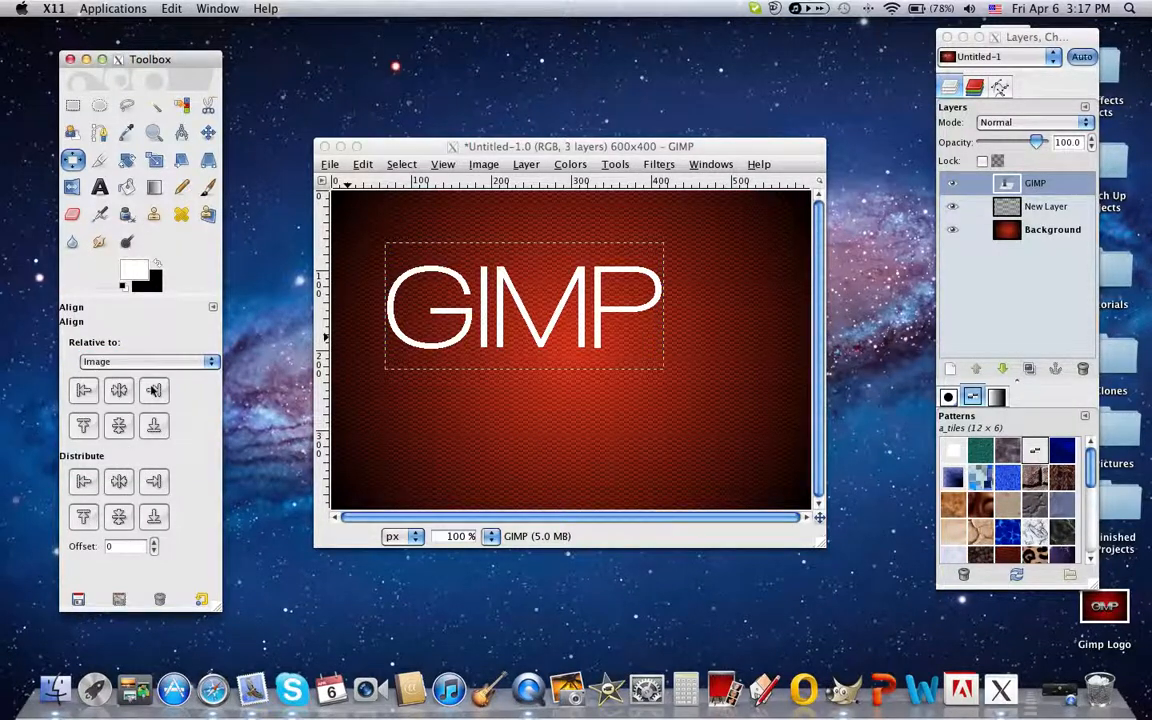
click(555, 305)
click(555, 305)
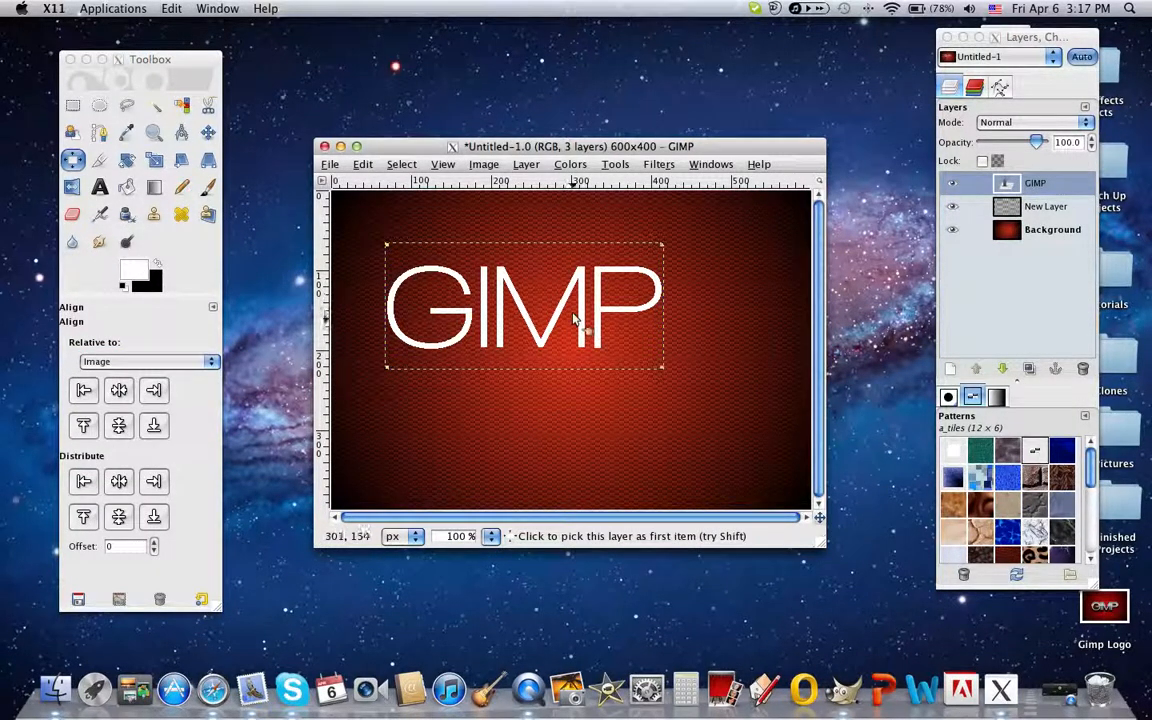
click(119, 390)
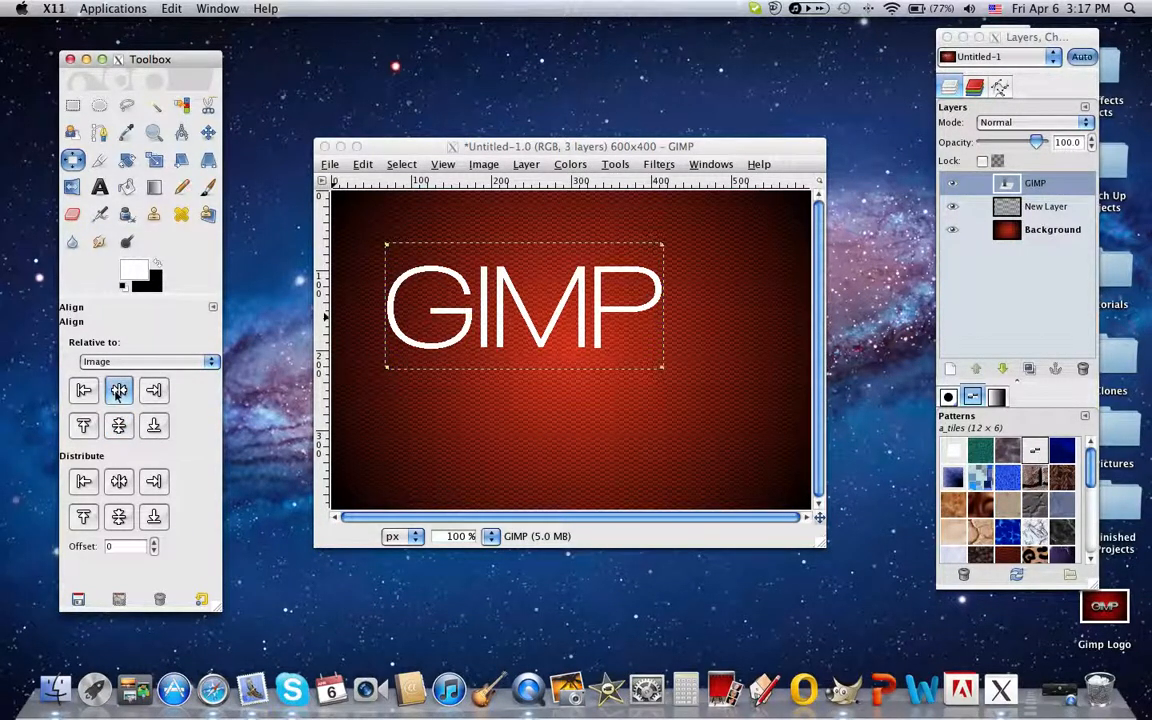
click(119, 425)
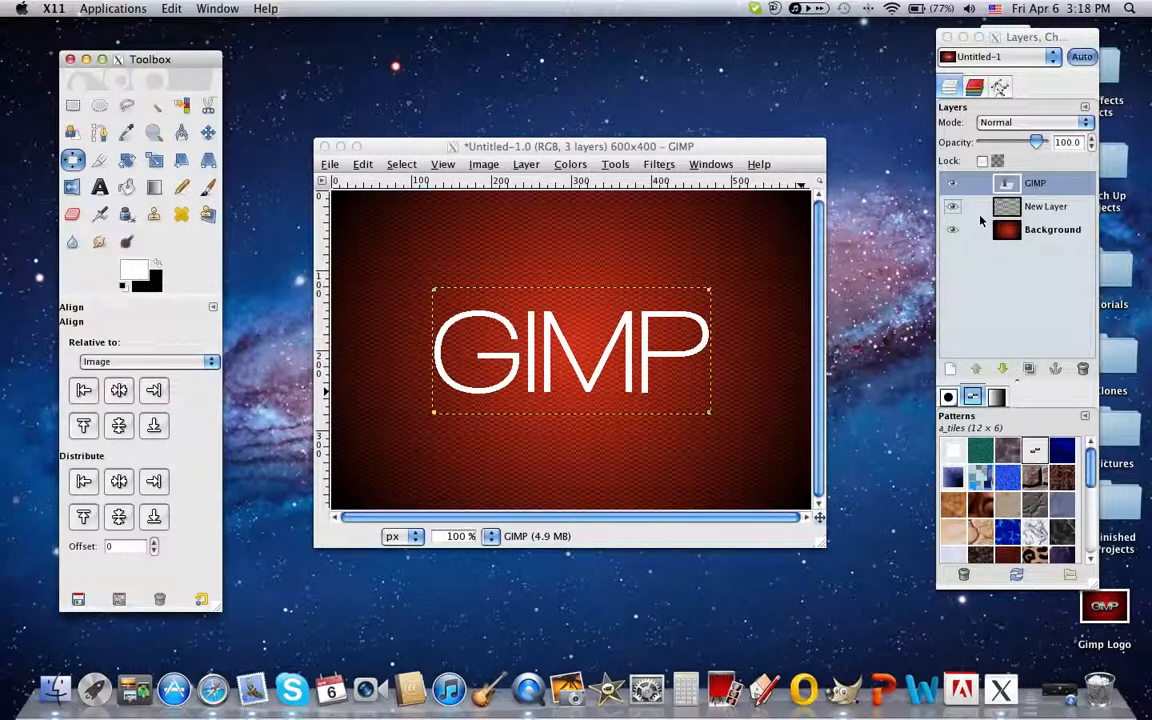
Turn the GIMP text layer's alpha into a selection and add a transparent 600 × 400 pixel layer above it
right_click(1066, 186)
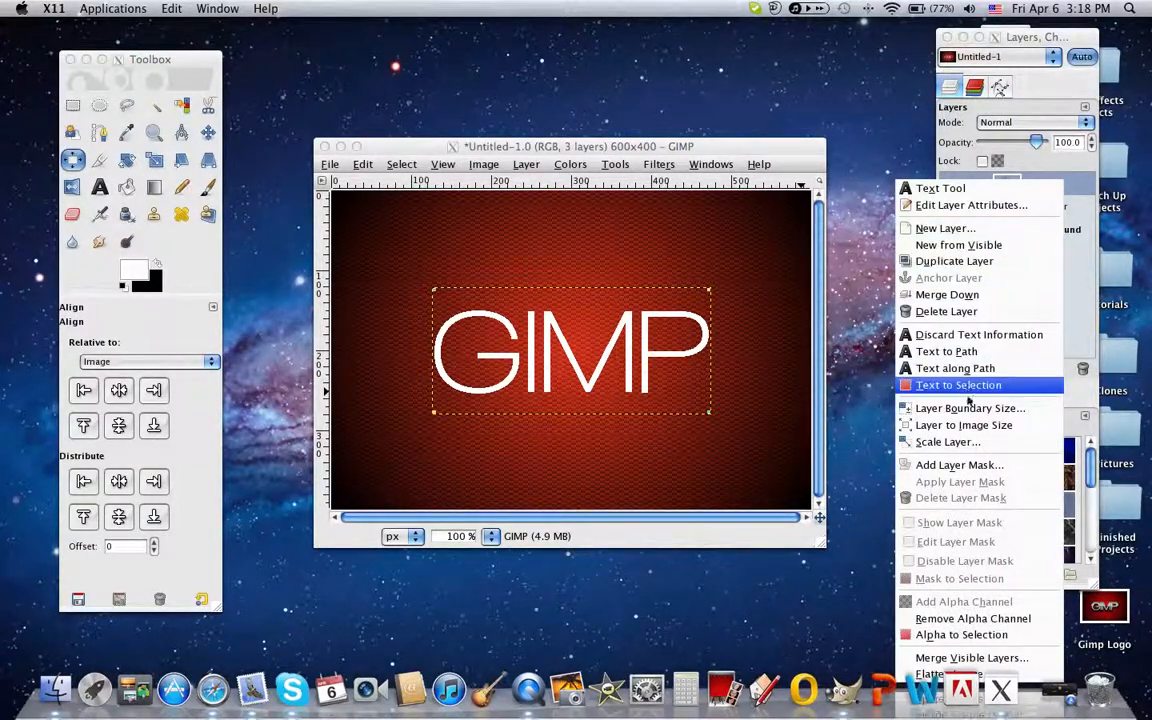
click(993, 635)
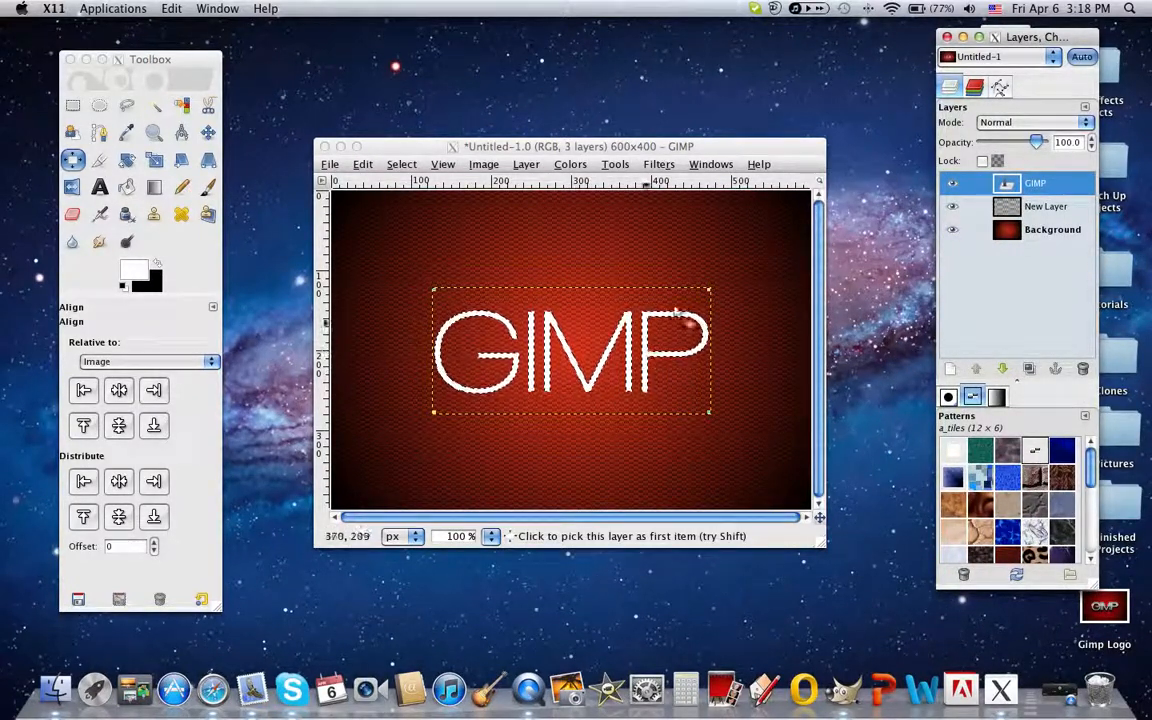
click(950, 368)
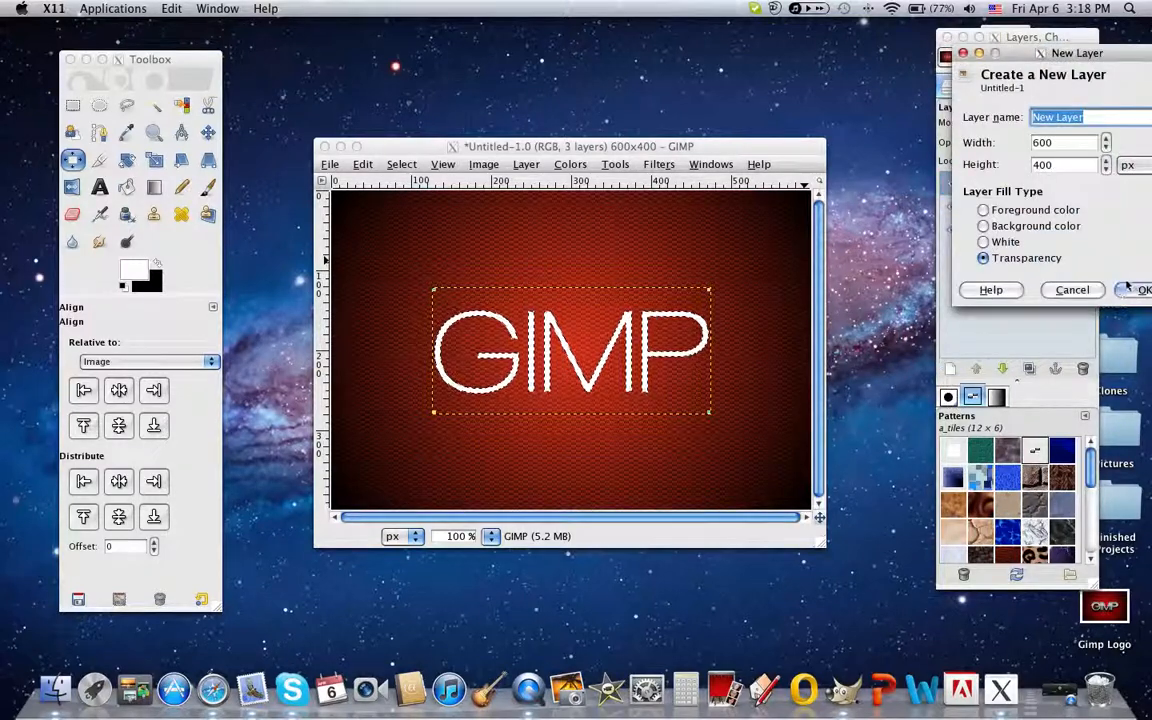
click(1130, 289)
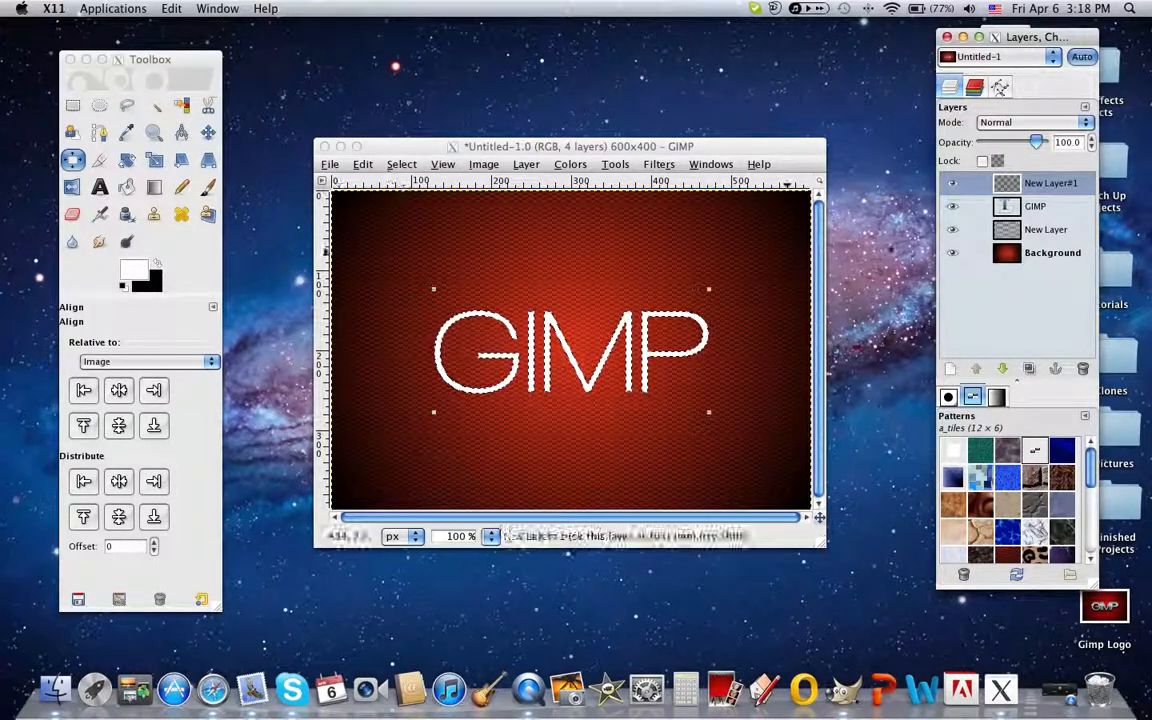
Grow the letter-shaped selection by 10 pixels with the new transparent layer above the text active
click(1032, 207)
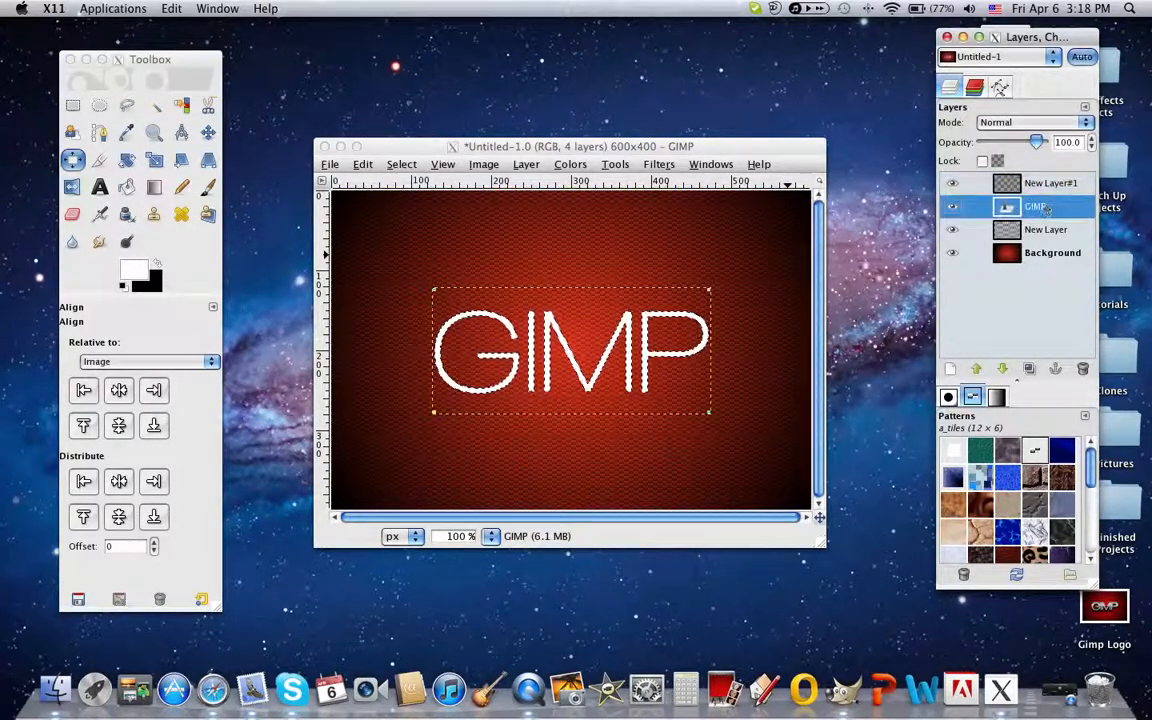
click(64, 109)
click(66, 107)
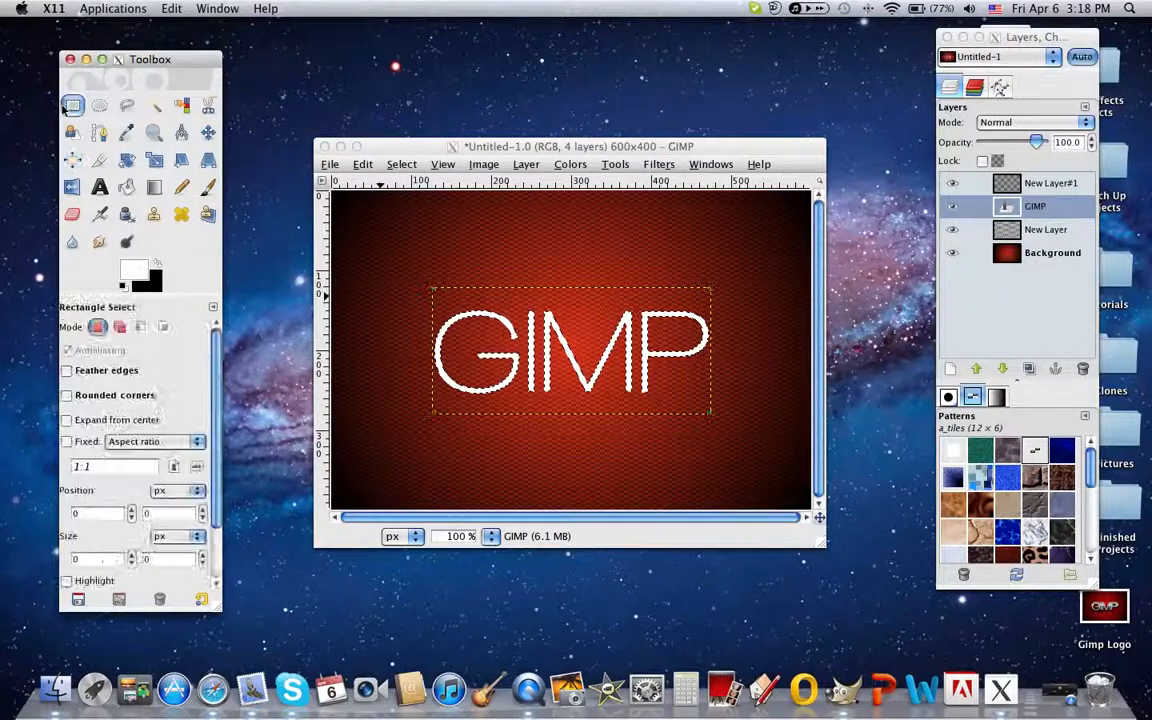
click(1016, 186)
click(1016, 186)
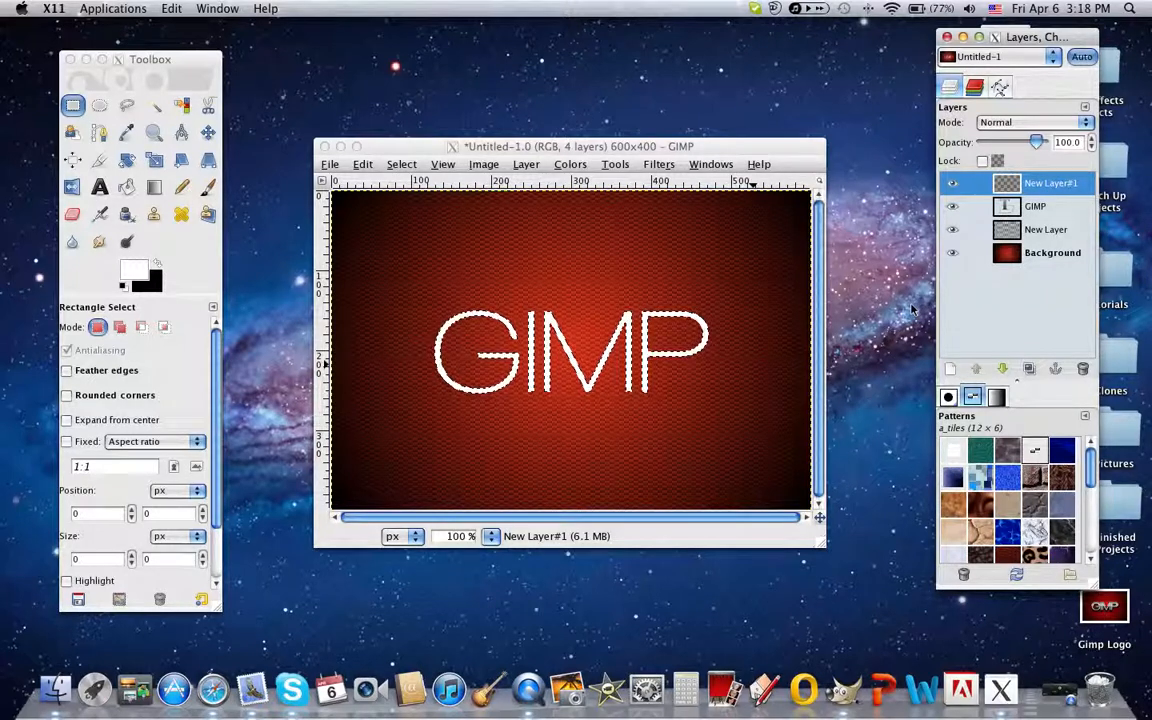
click(397, 172)
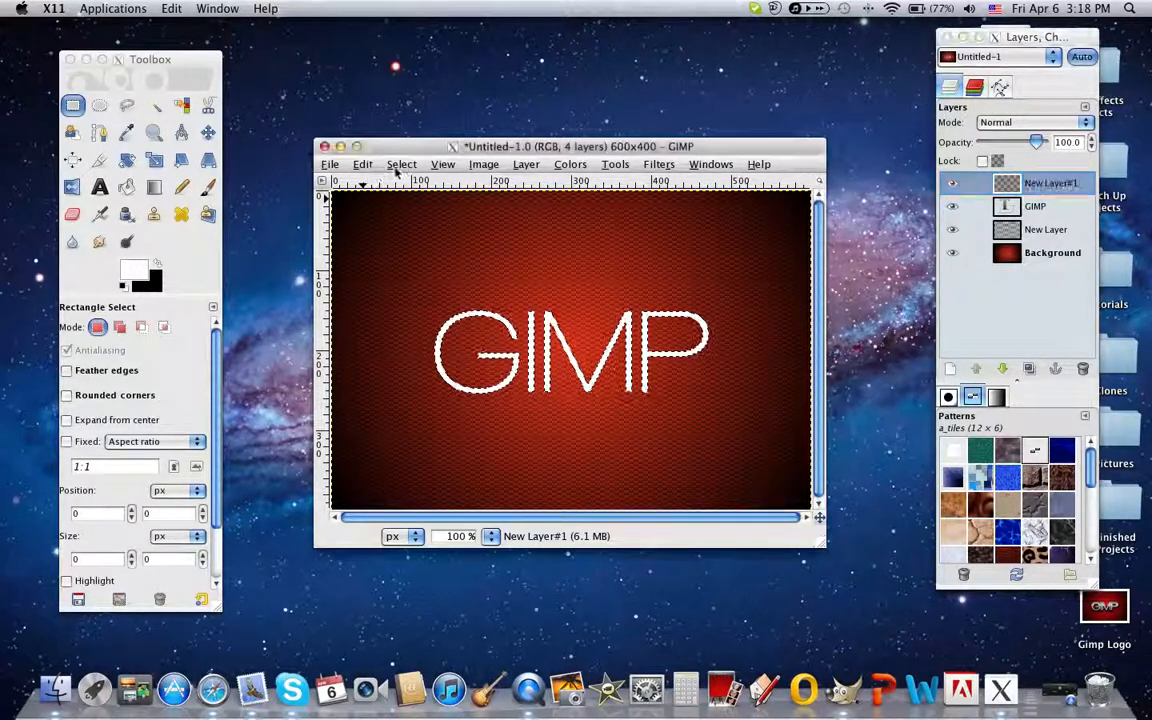
click(399, 166)
click(440, 356)
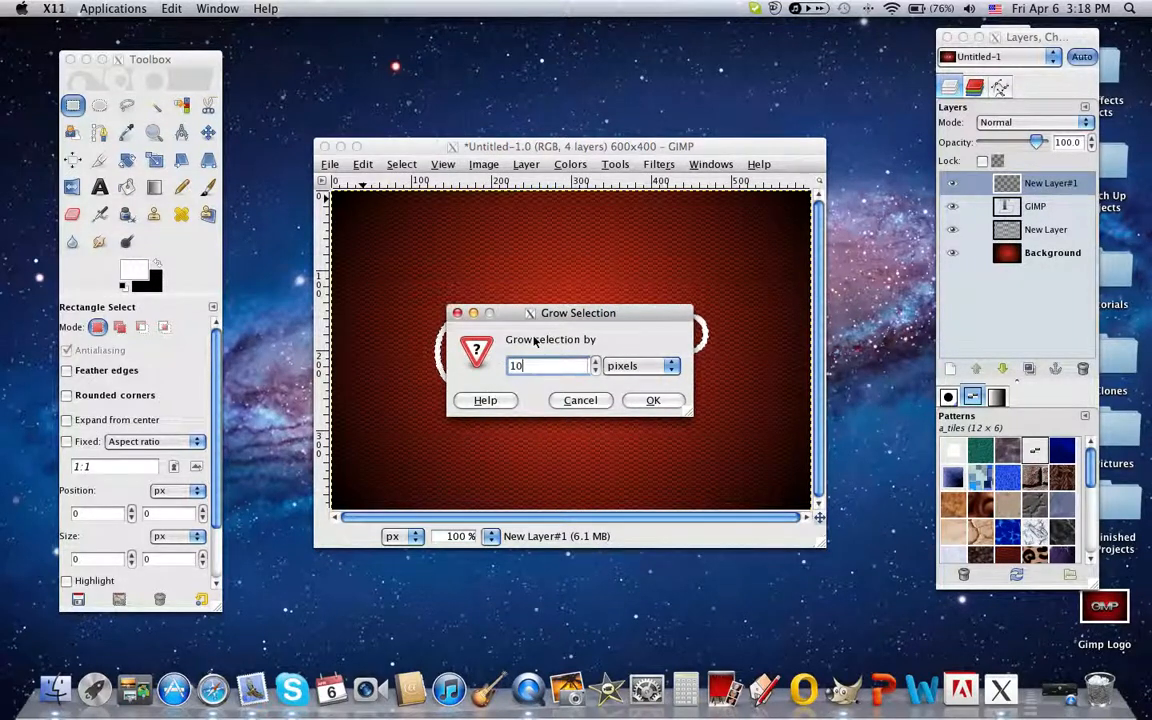
click(638, 402)
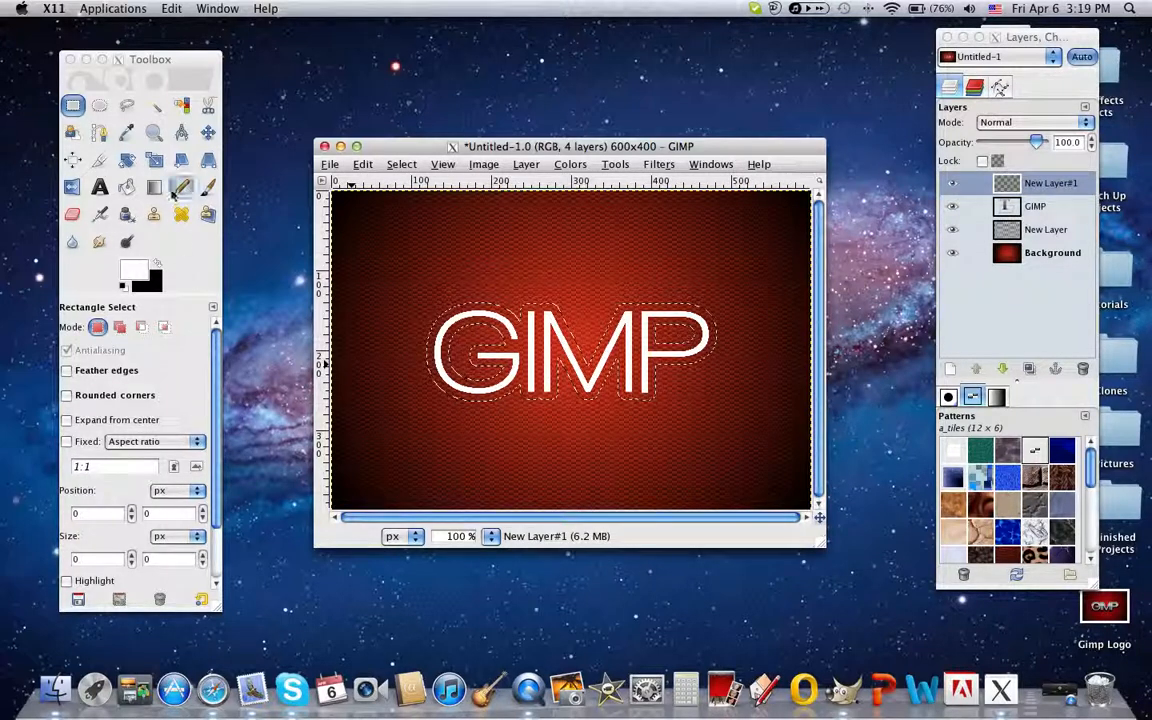
Fill the grown selection on the new layer with black as the foreground colour using Bucket Fill
click(127, 187)
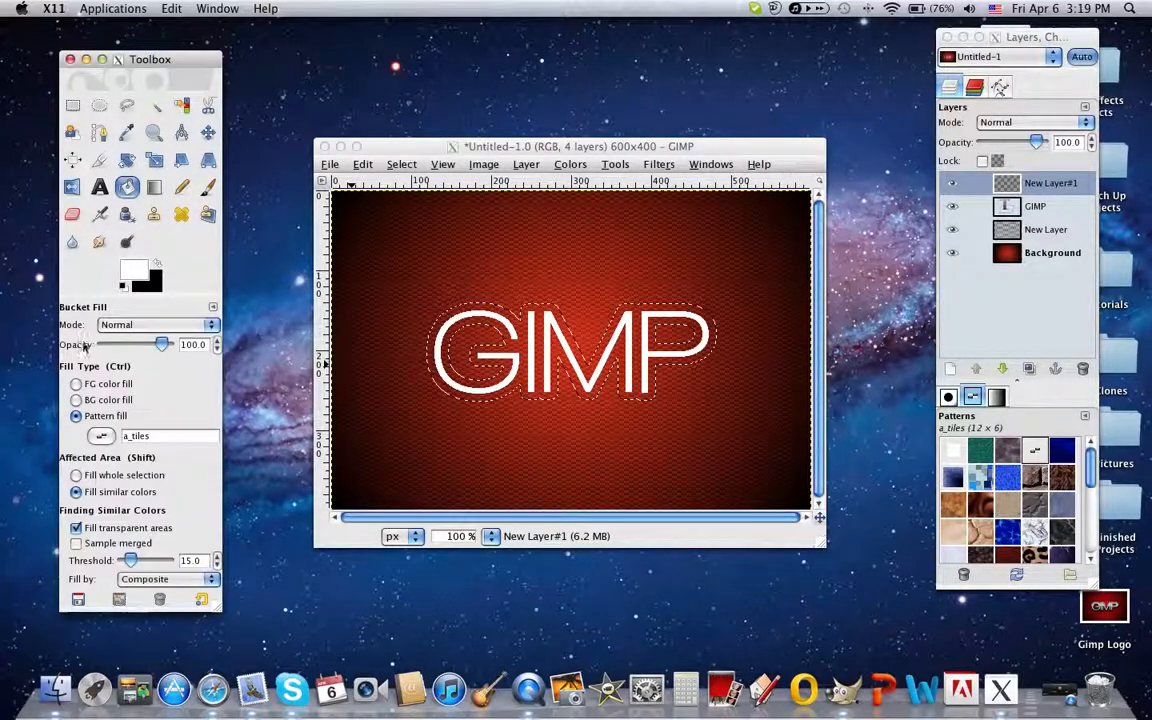
click(77, 386)
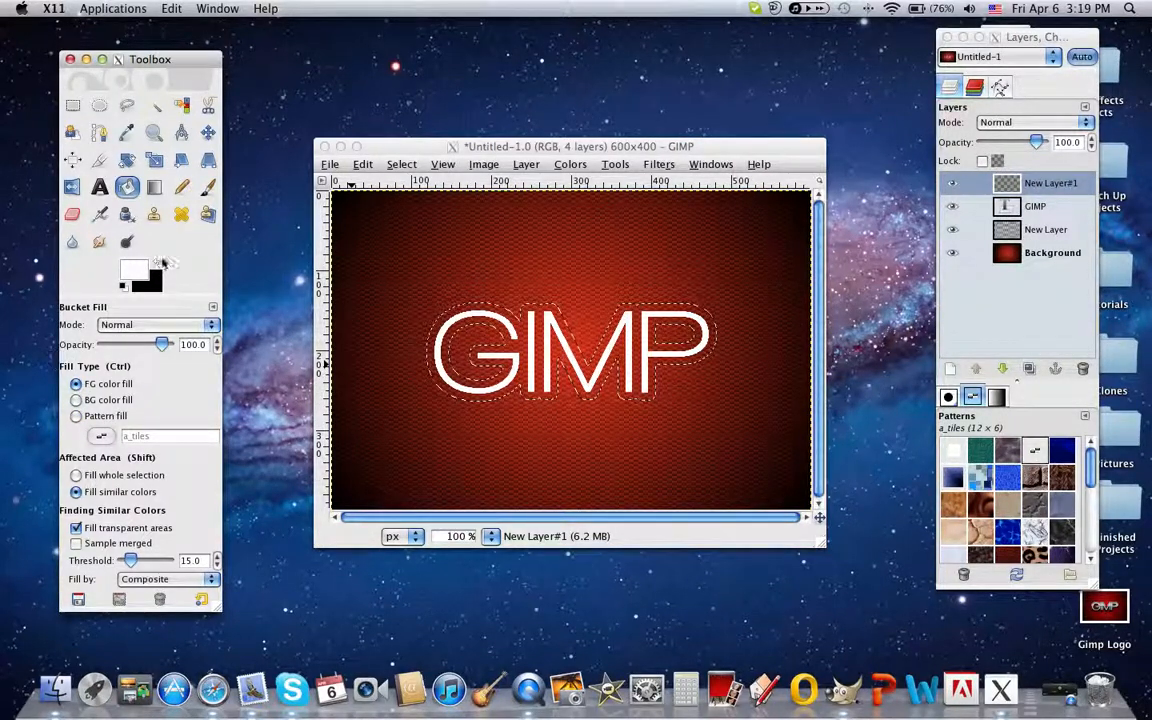
click(157, 263)
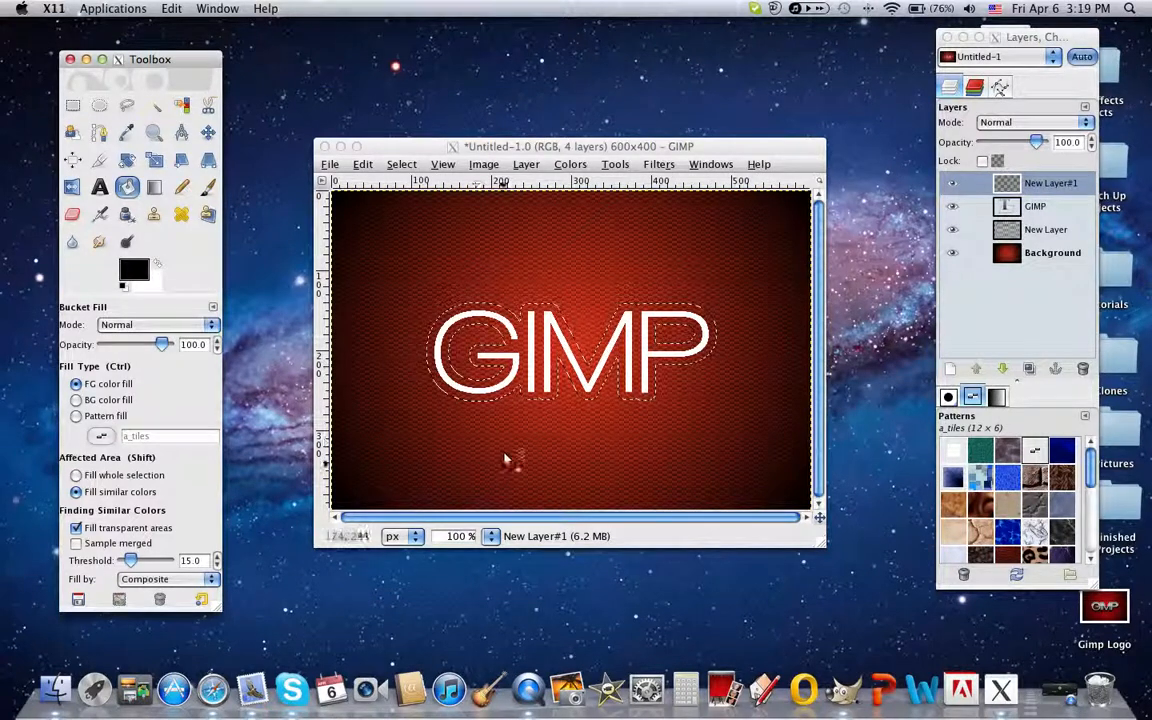
click(450, 384)
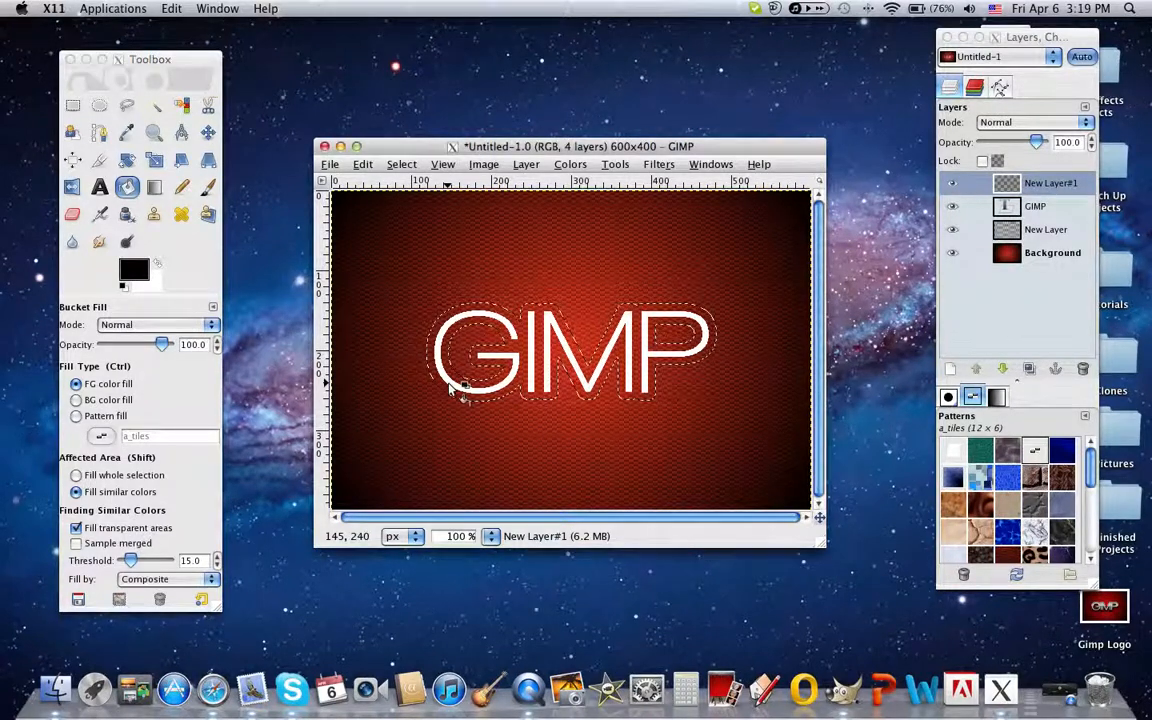
click(450, 385)
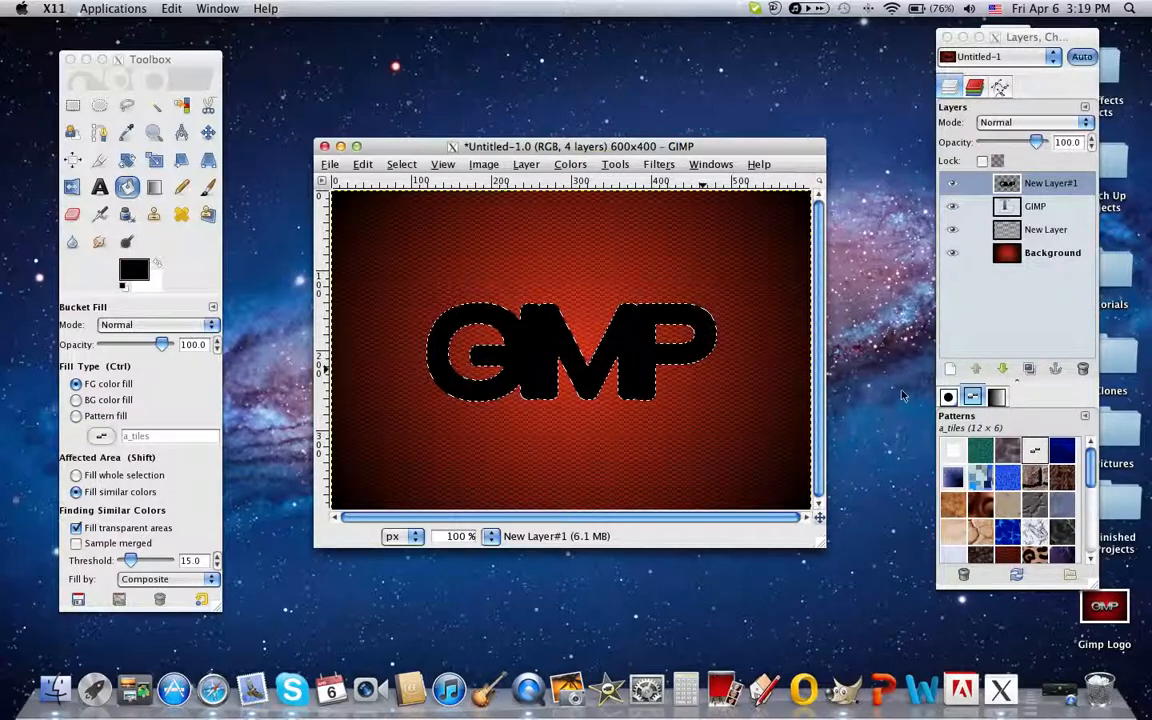
Add a transparent 600 × 400 pixel layer above the black outline layer
click(952, 371)
click(952, 370)
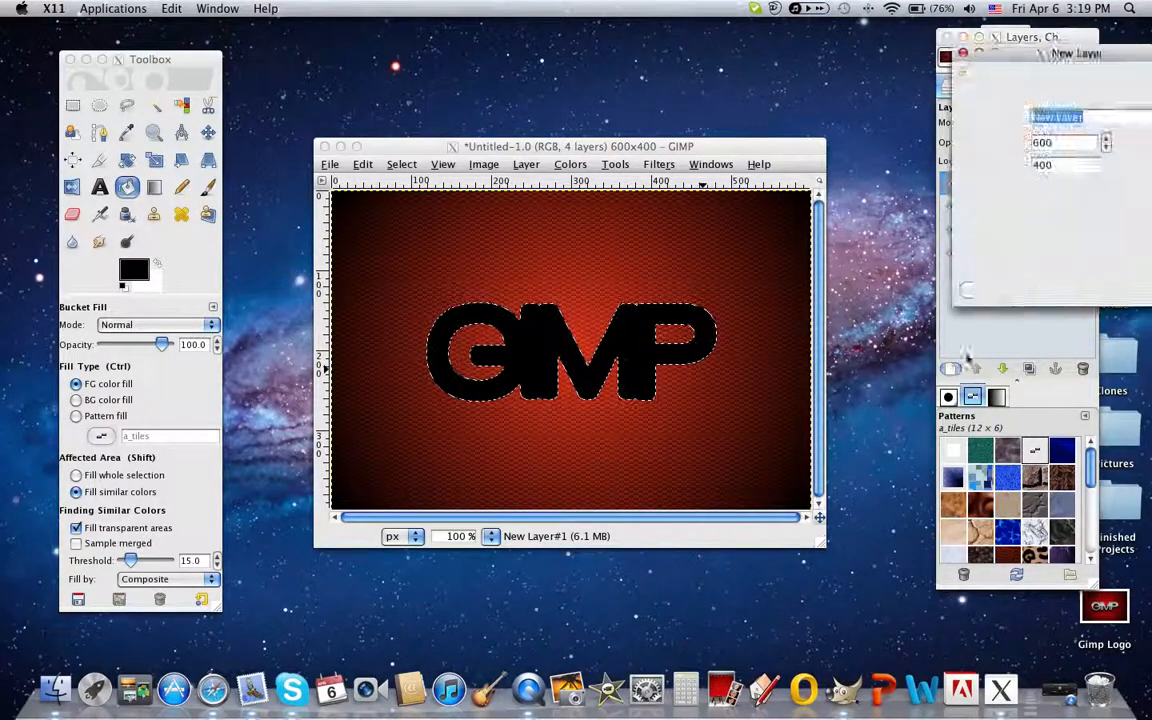
click(1144, 290)
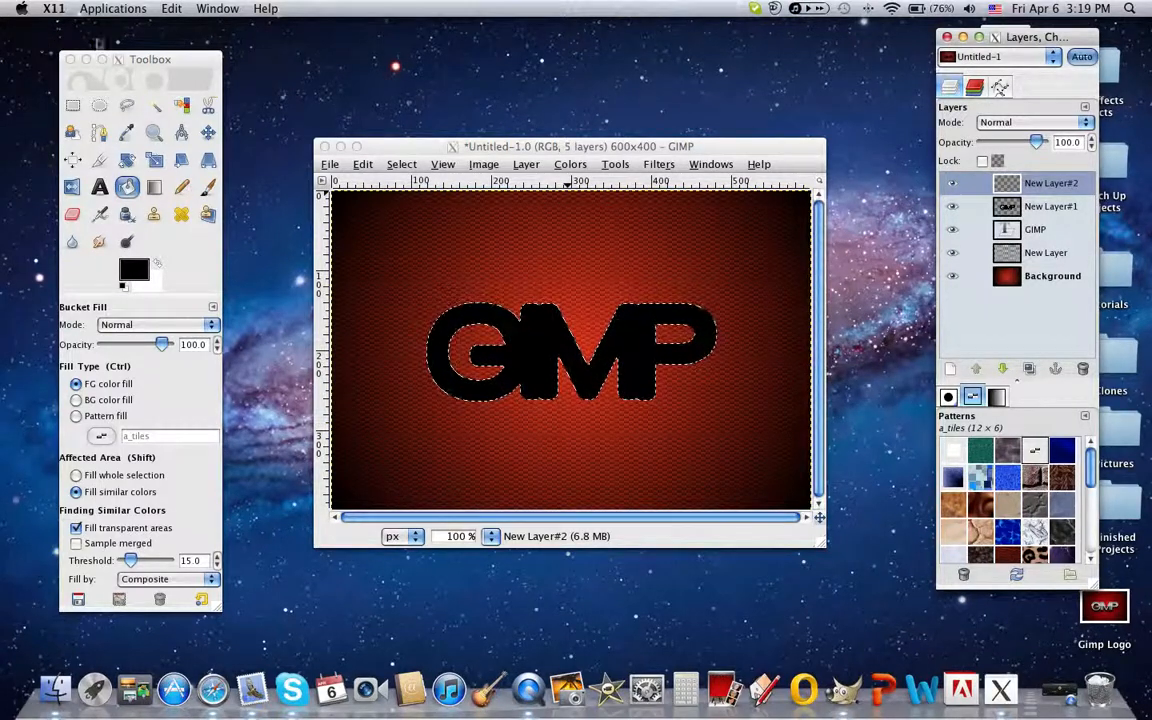
Fill the grown letter-shaped selection on the new layer with a linear black-to-grey (808080) gradient running upward about 120 pixels across the letters
click(156, 286)
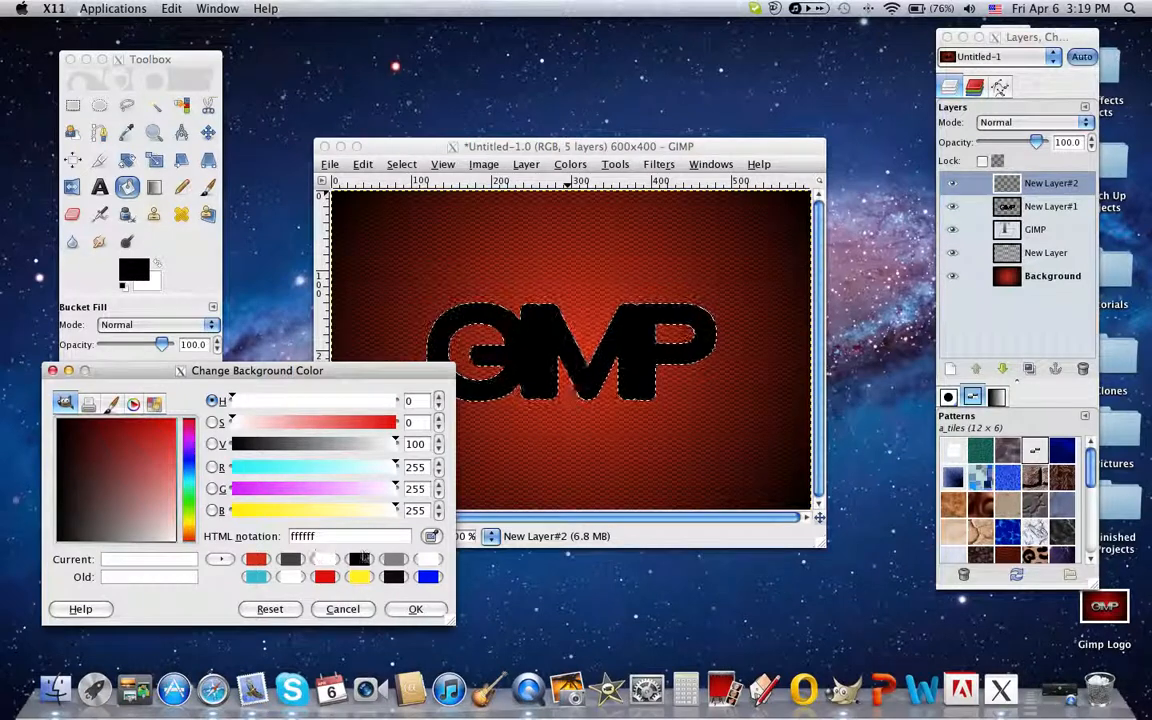
click(393, 559)
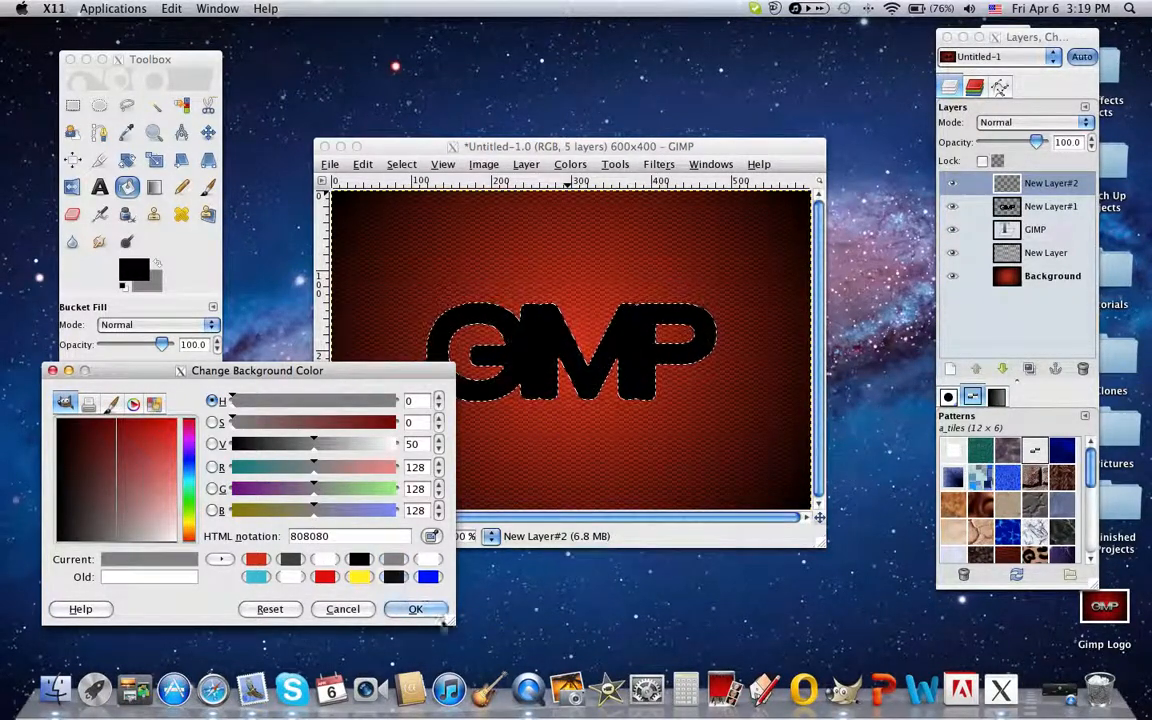
click(436, 614)
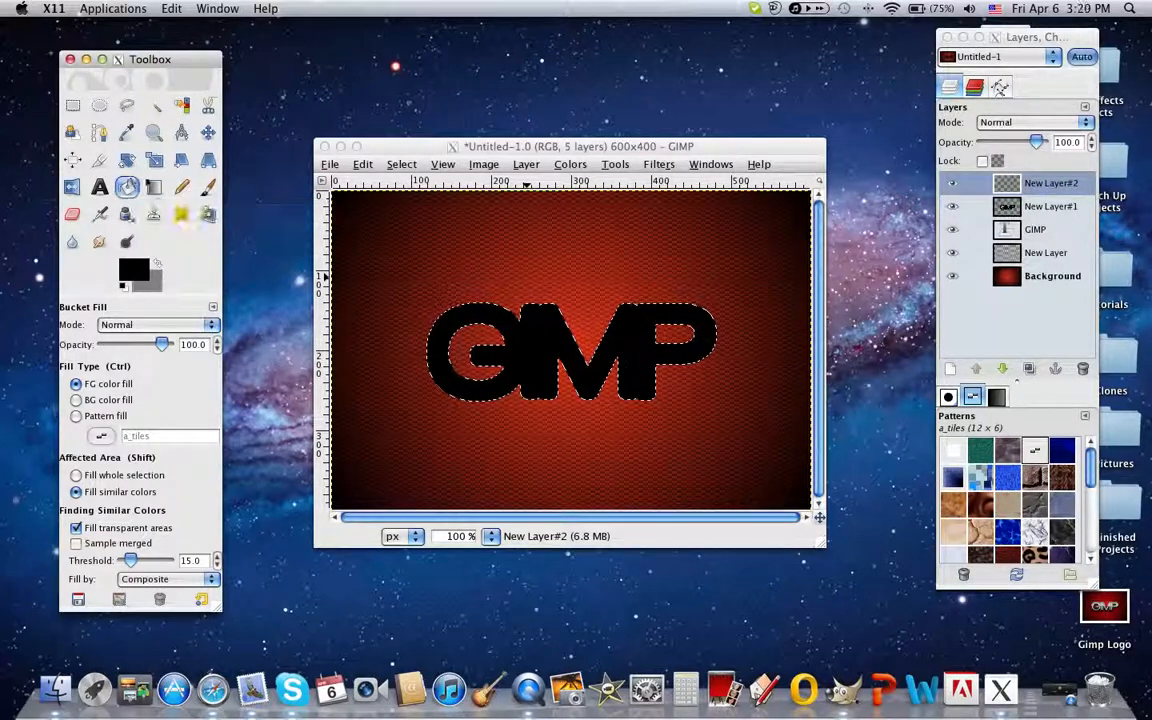
click(166, 185)
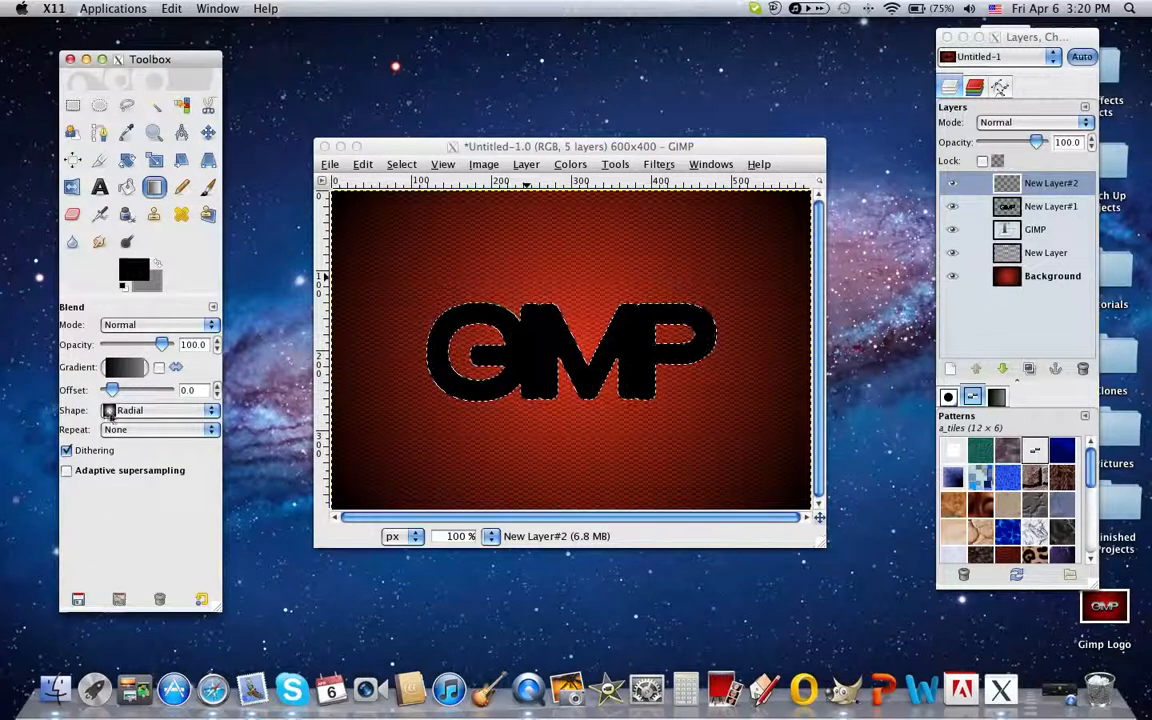
click(113, 412)
click(130, 371)
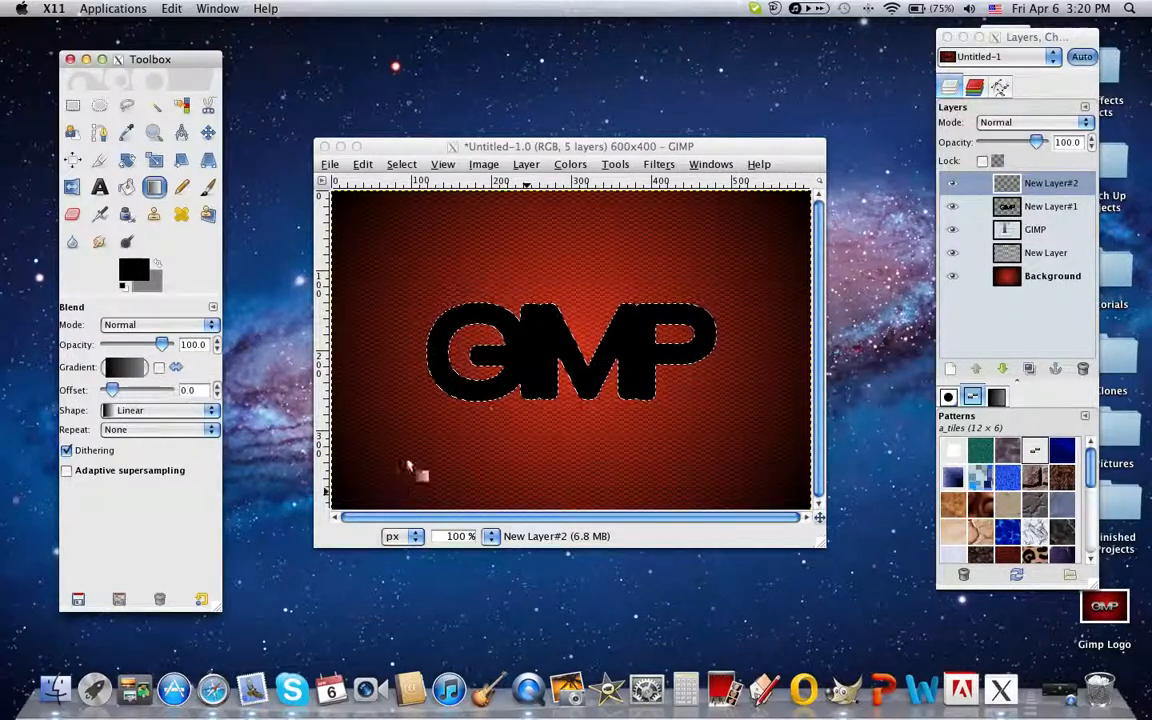
click(545, 392)
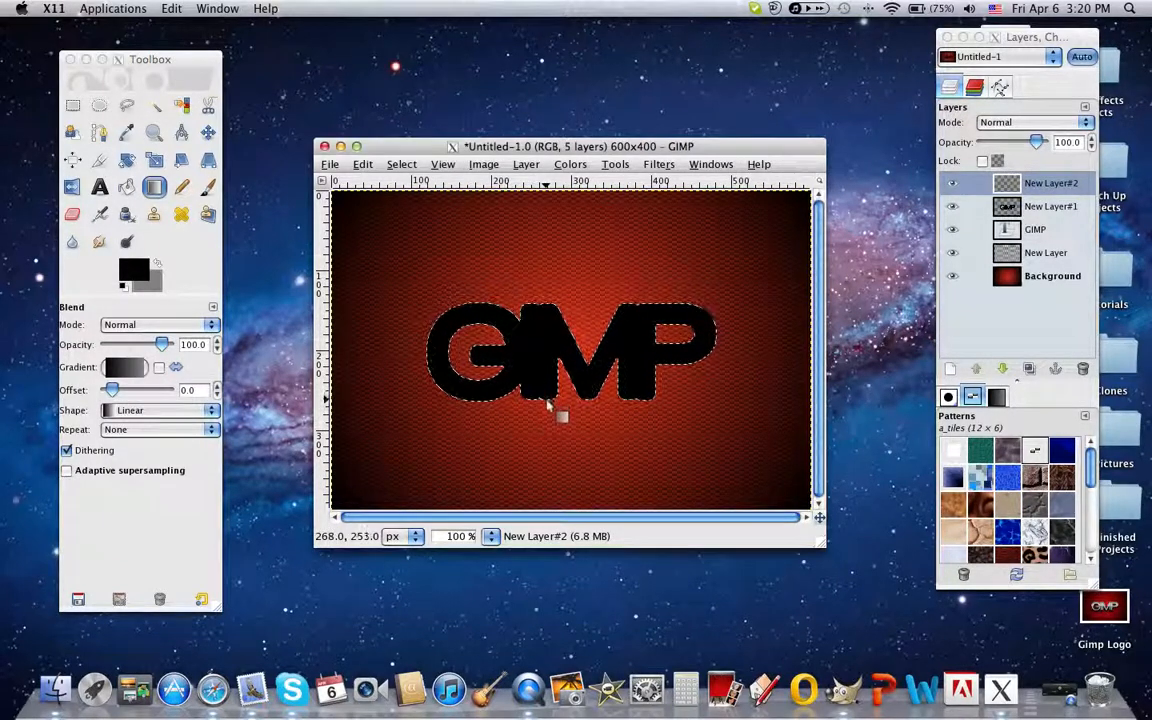
drag(545, 397, 546, 314)
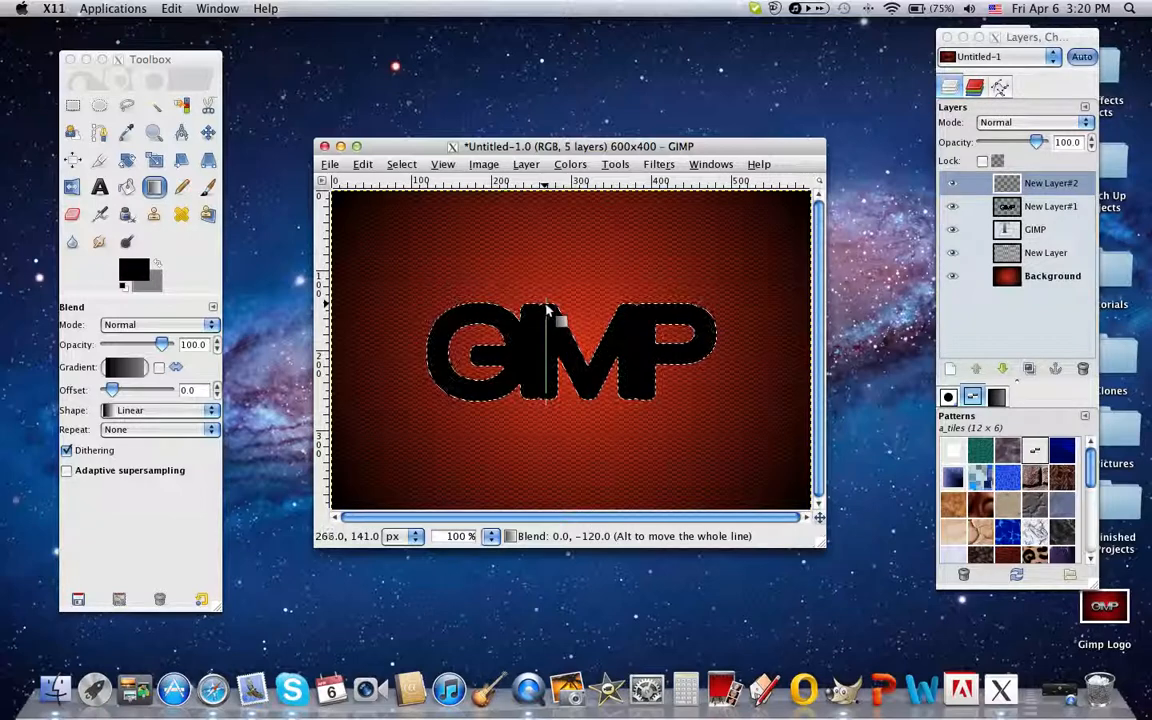
drag(546, 312, 547, 311)
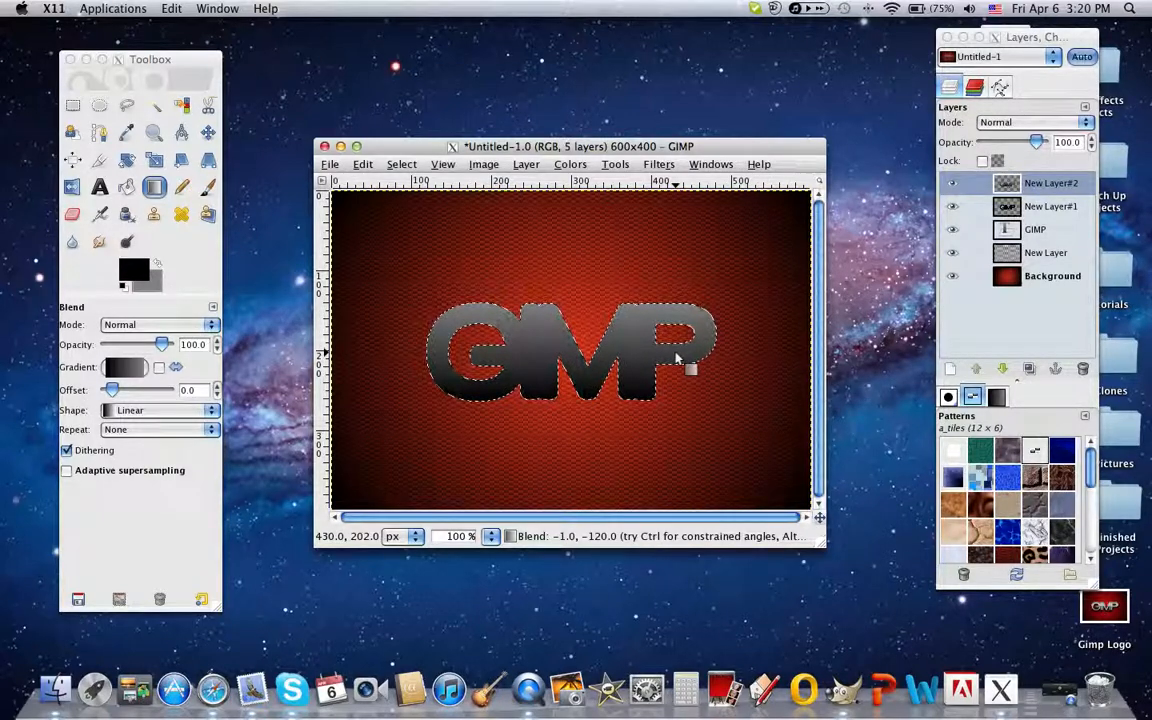
click(1060, 693)
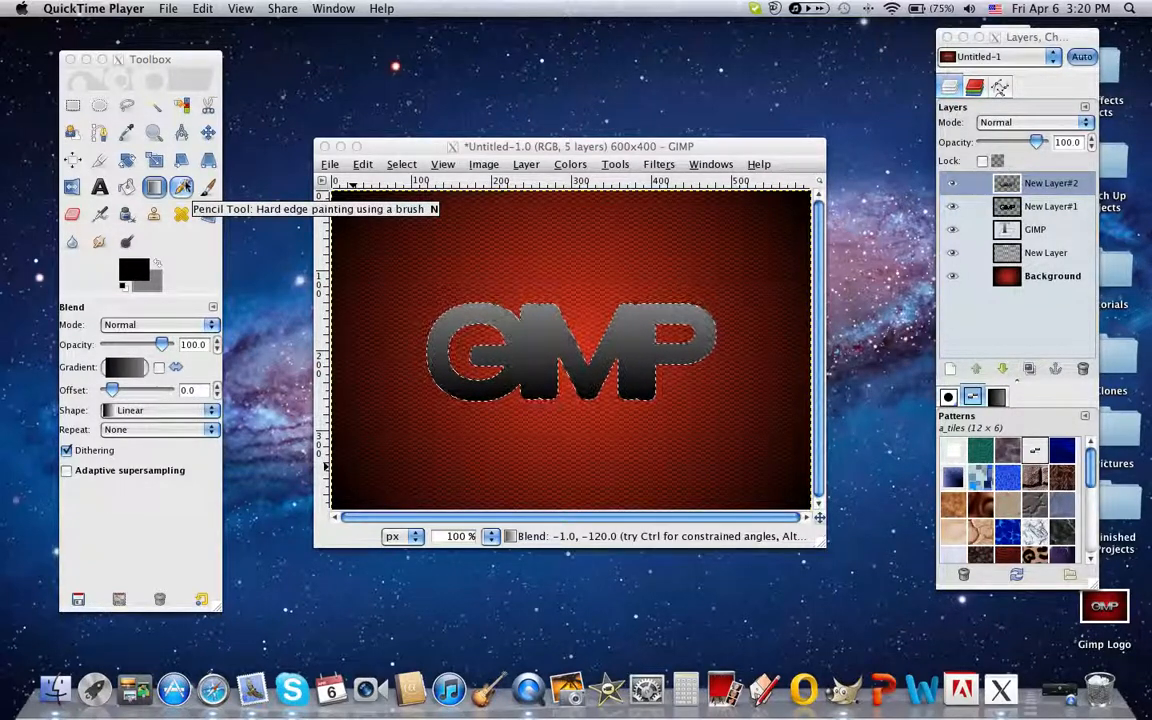
right_click(990, 230)
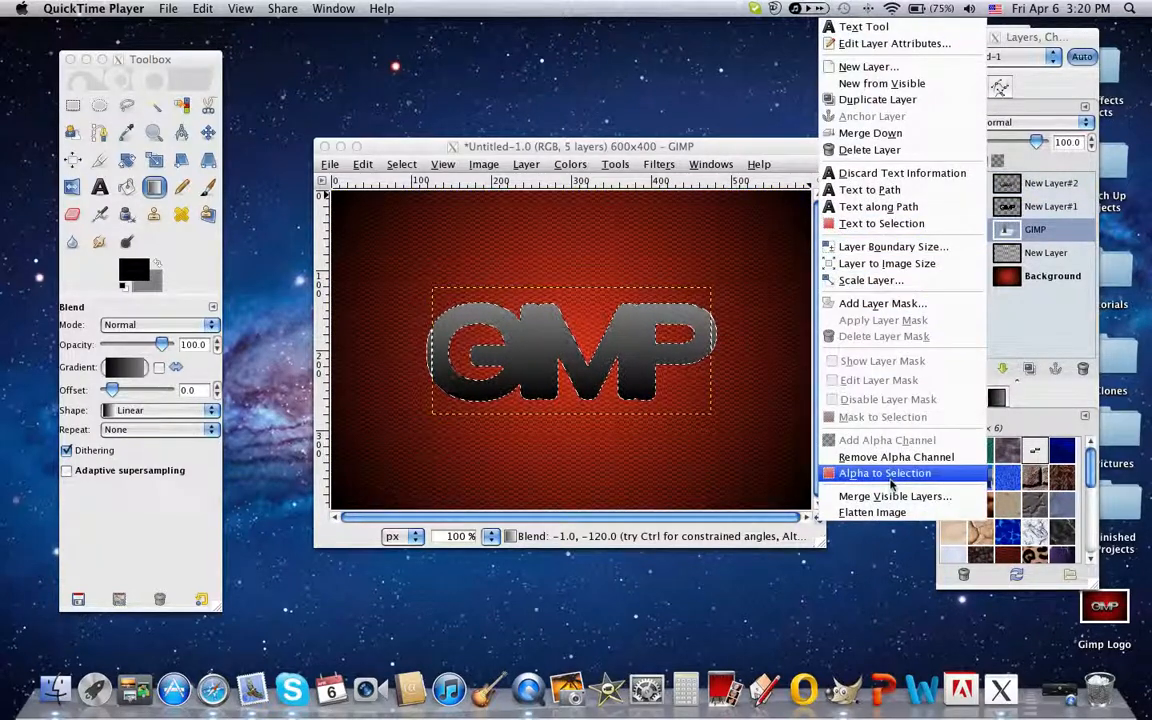
click(860, 470)
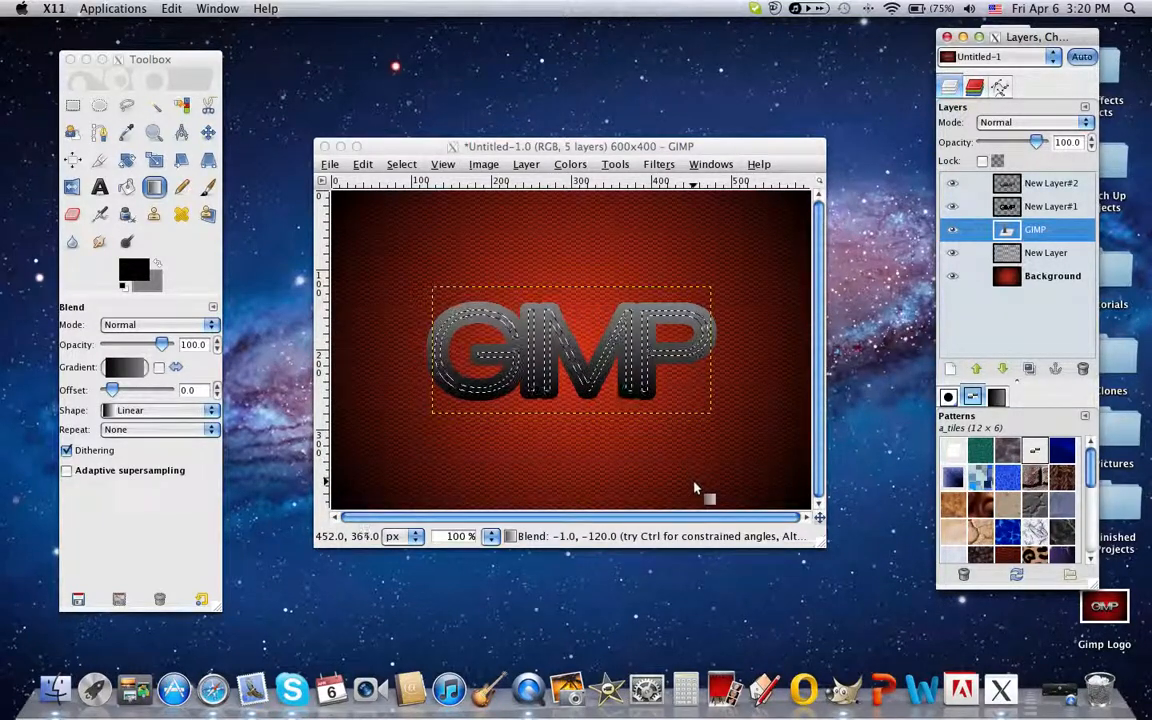
click(1052, 184)
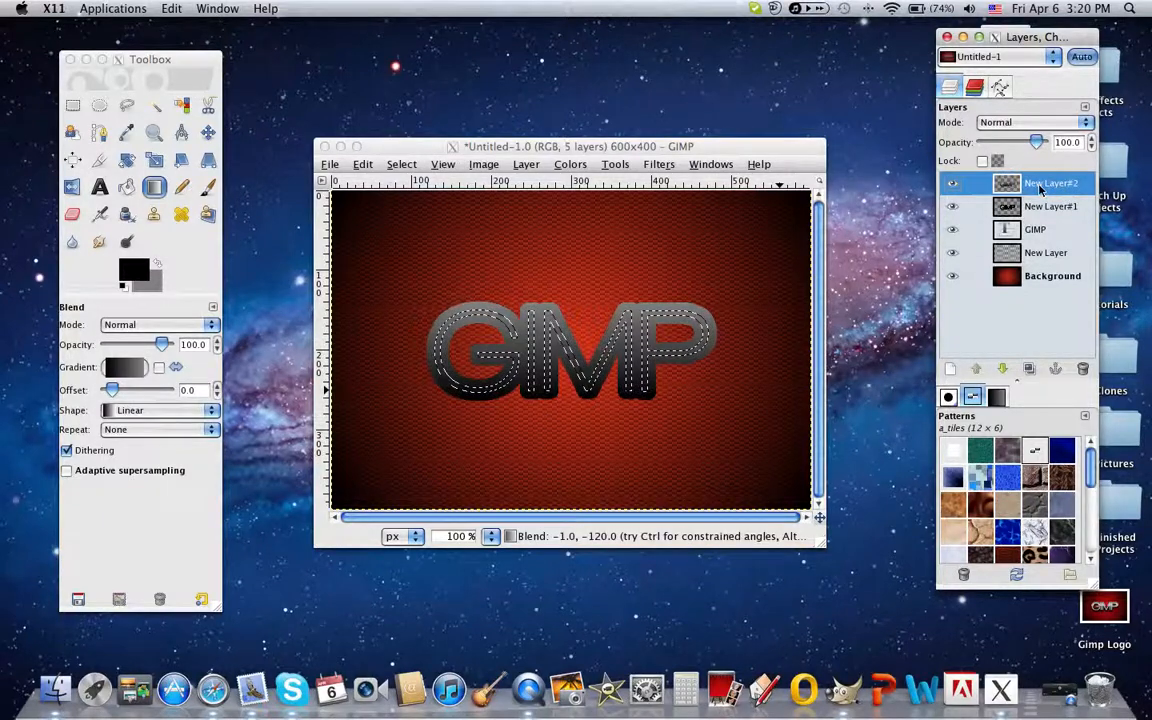
right_click(1040, 190)
click(900, 548)
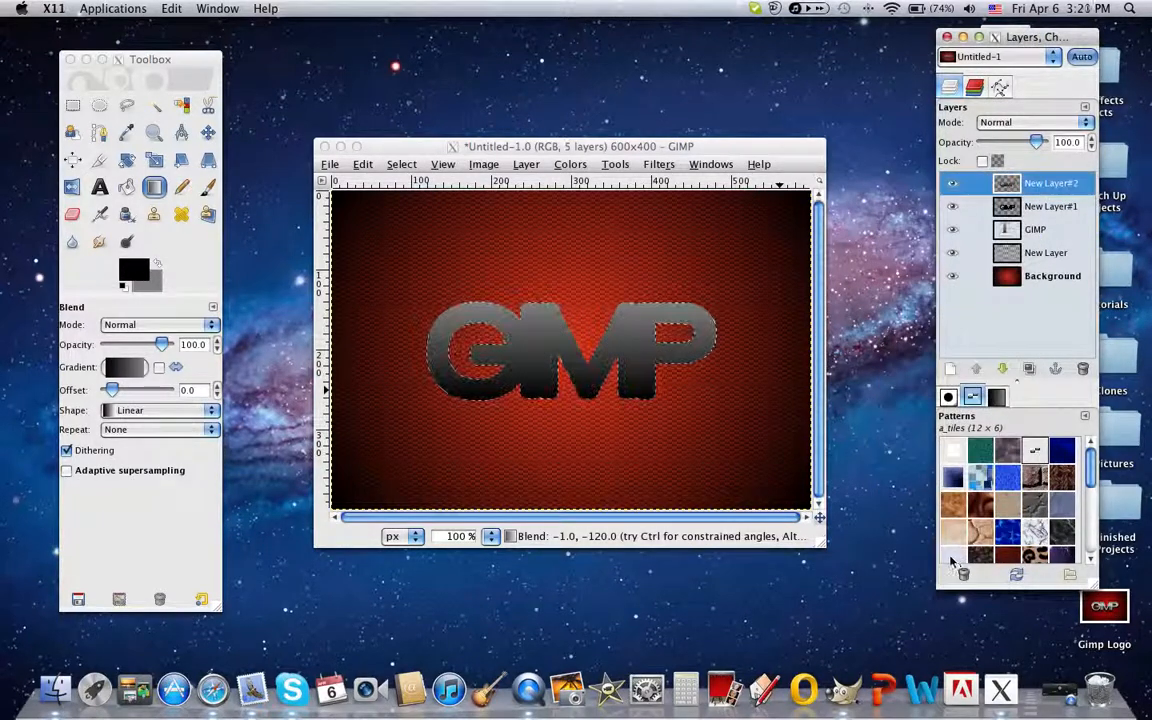
Turn the GIMP text layer's alpha into a selection
click(1018, 230)
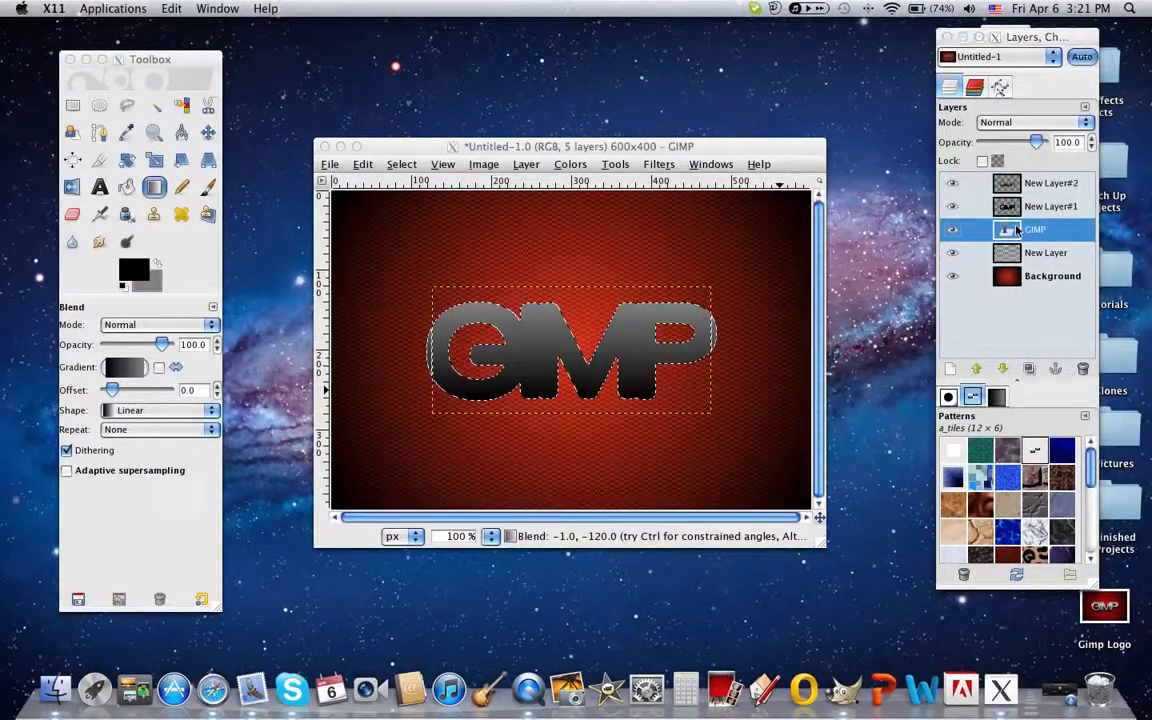
right_click(1018, 230)
click(900, 545)
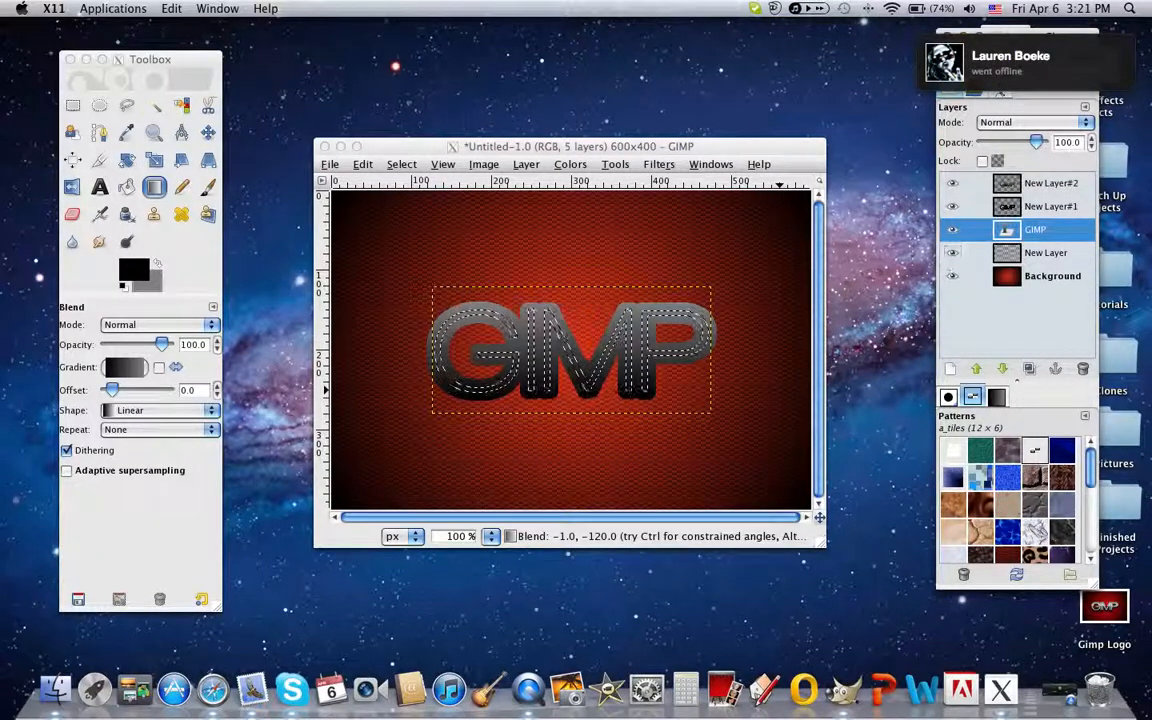
Grow the text-shaped selection by 2 pixels and clear that area from the topmost black-to-grey gradient layer
click(1071, 180)
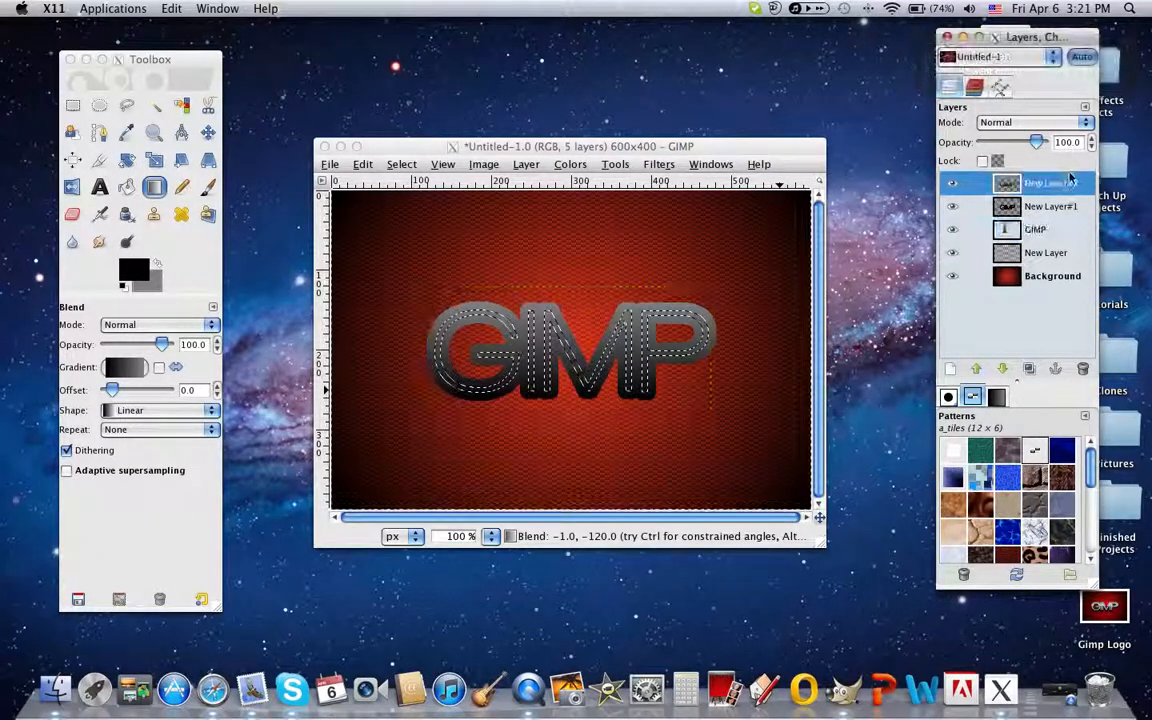
click(402, 168)
click(401, 164)
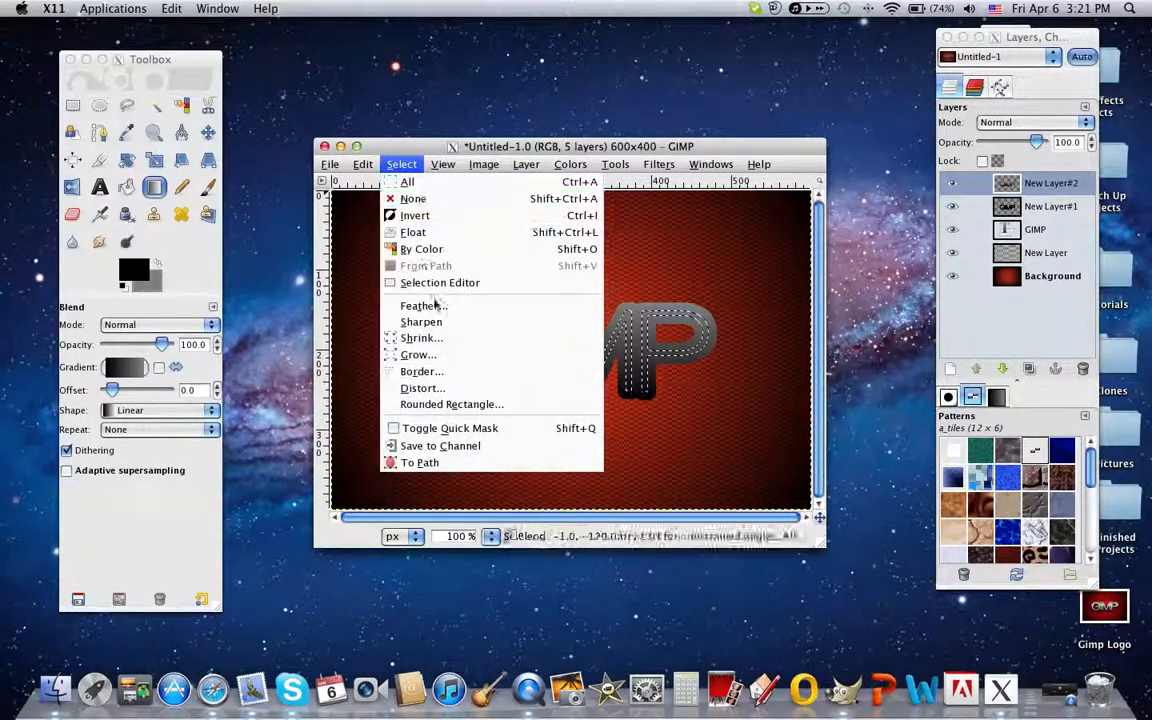
click(440, 356)
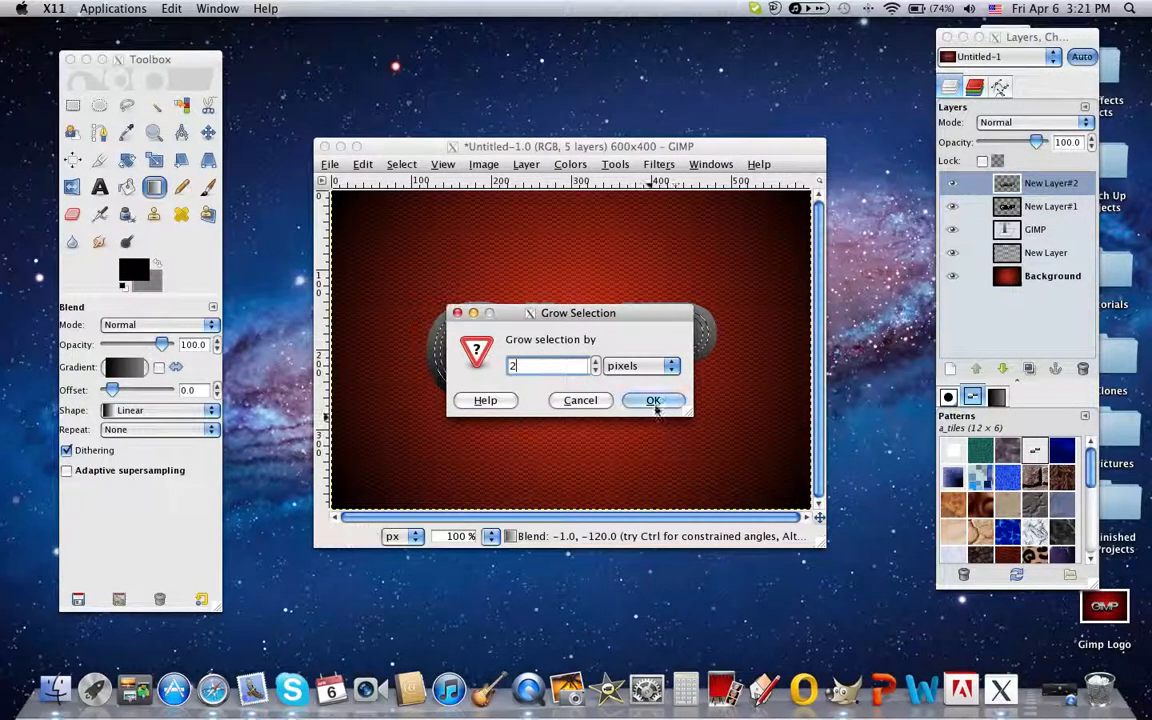
click(653, 400)
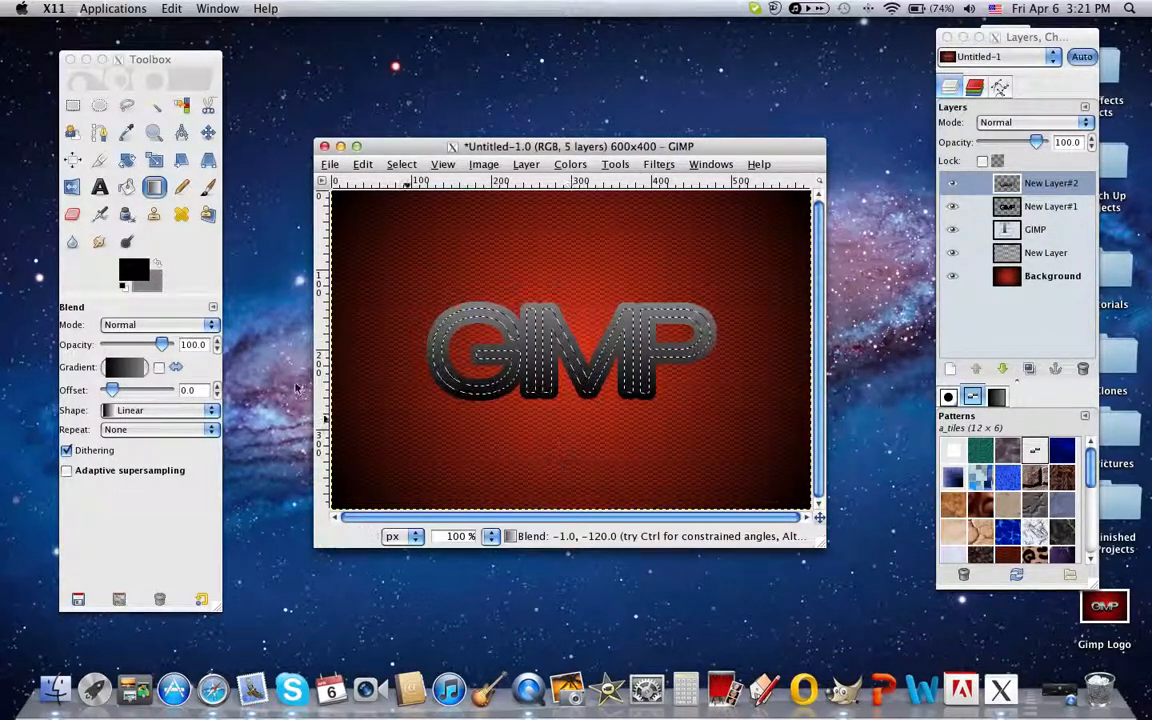
click(362, 164)
click(382, 377)
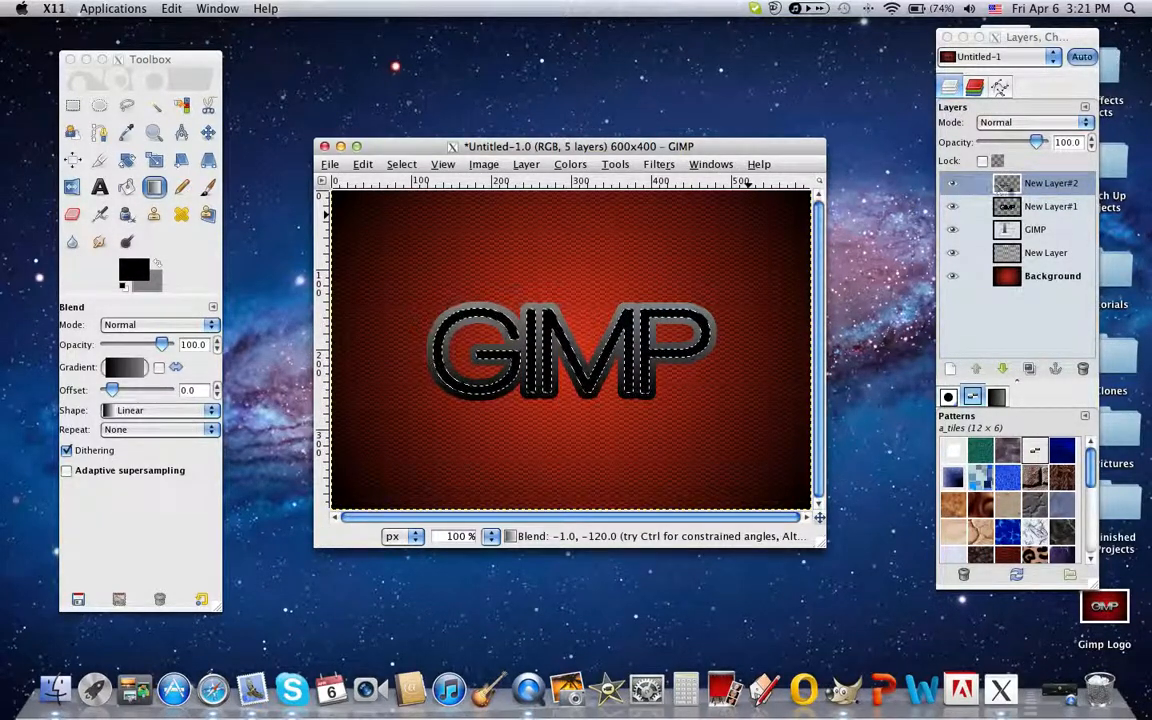
Turn the topmost gradient layer's alpha into a selection and add a transparent 600 × 400 pixel layer above it
click(1027, 186)
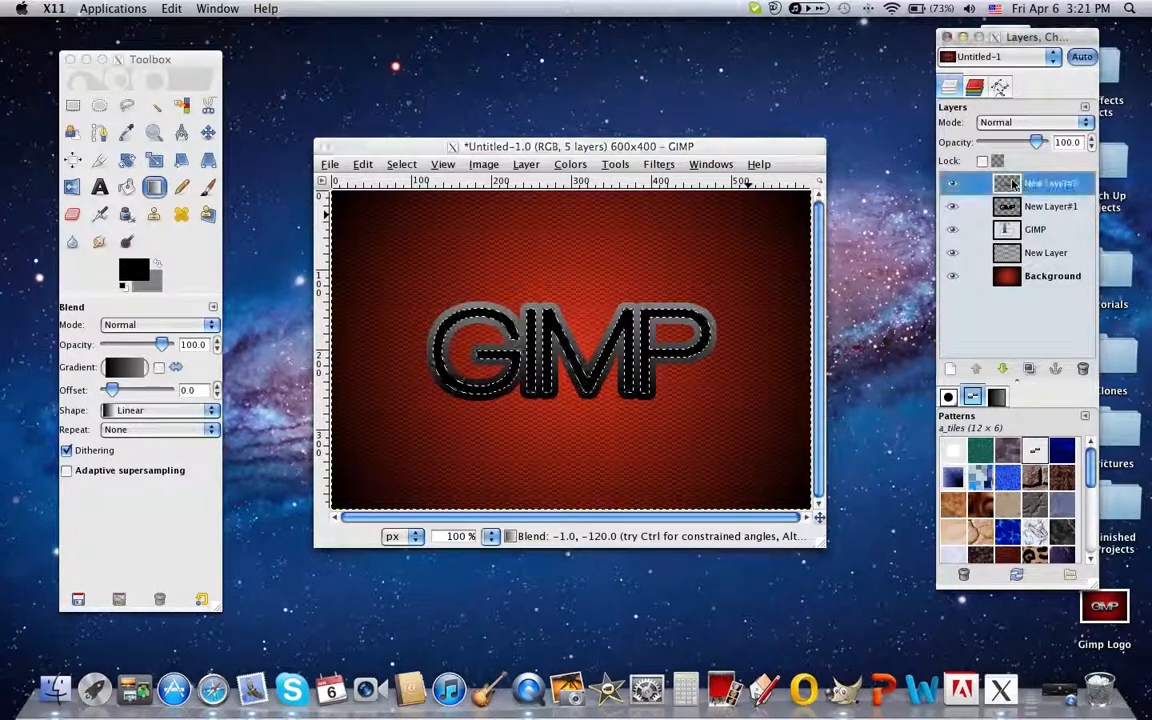
right_click(1027, 186)
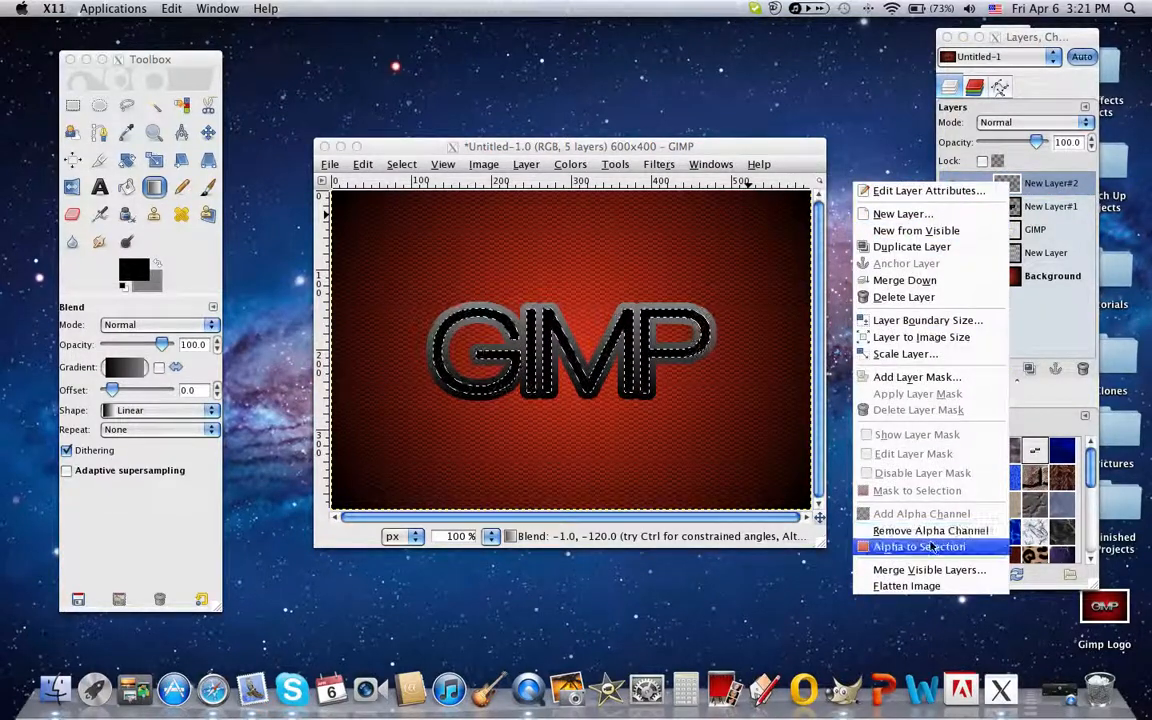
click(915, 546)
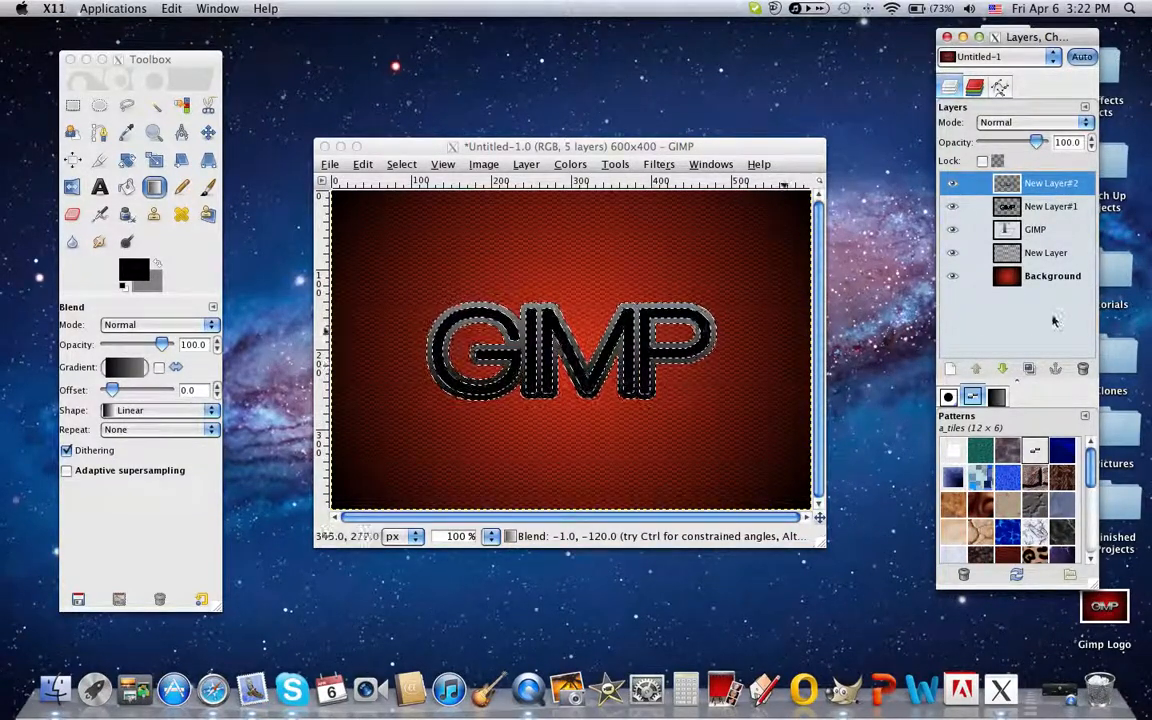
click(951, 369)
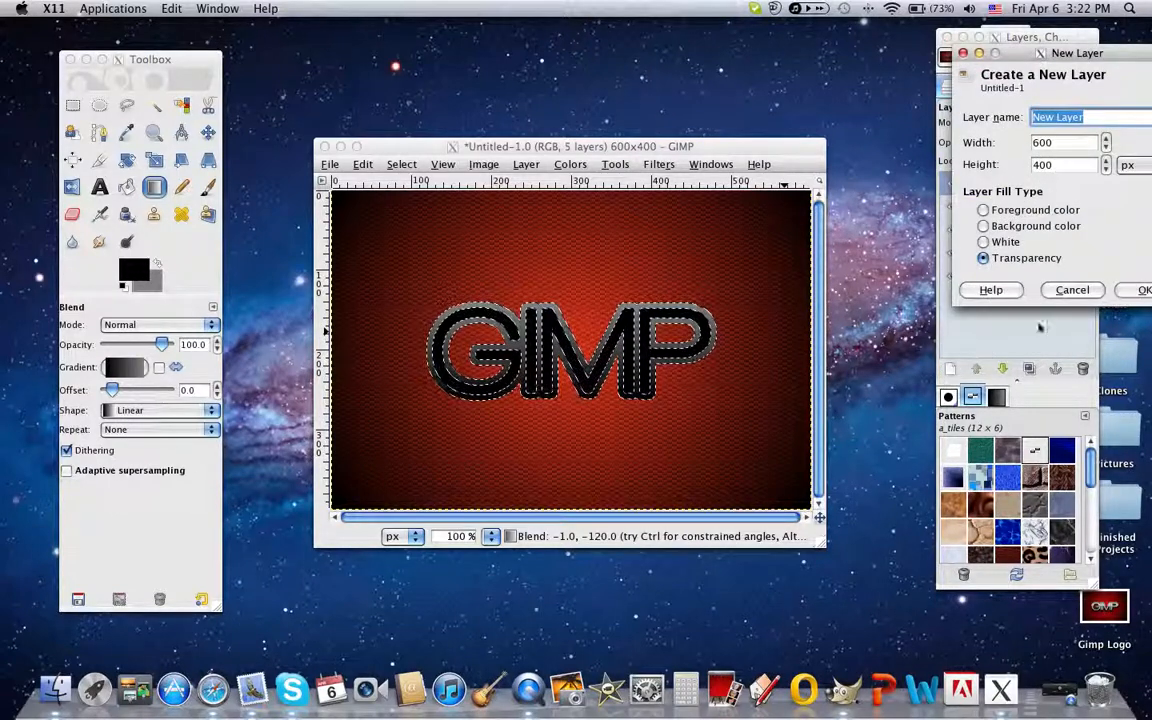
click(1122, 297)
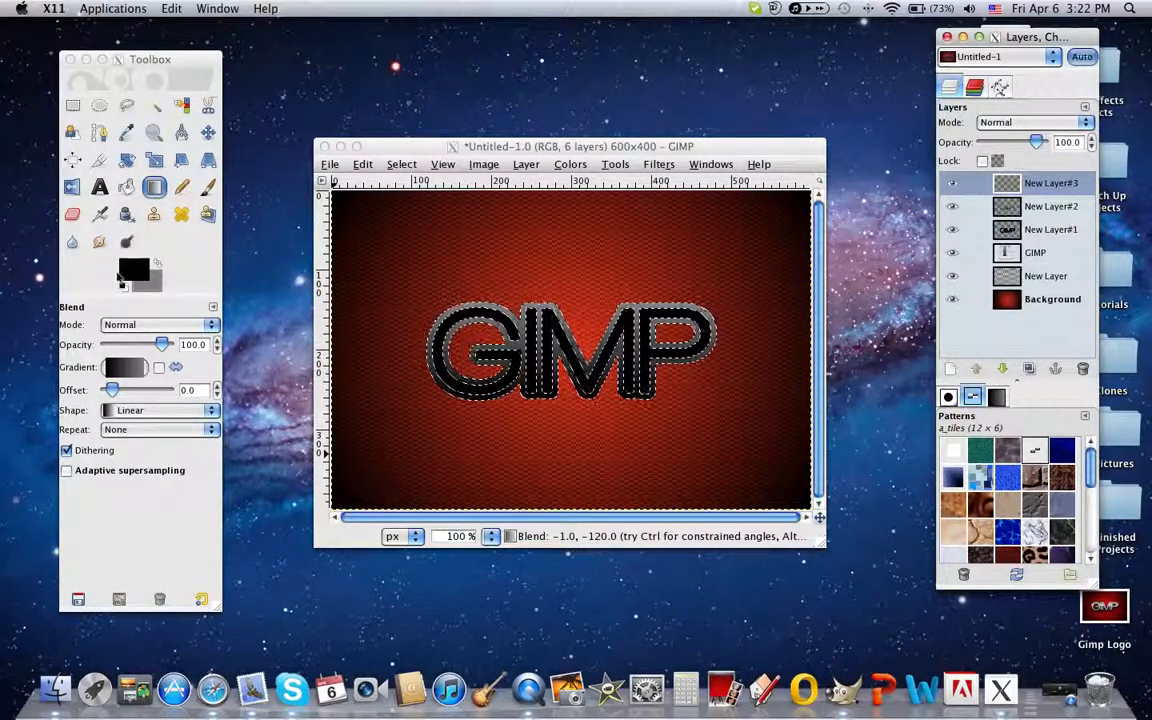
Fill the outline-shaped selection on the new layer with a linear white-to-dark-grey (404040) gradient running downward about 118 pixels across the letters
click(157, 265)
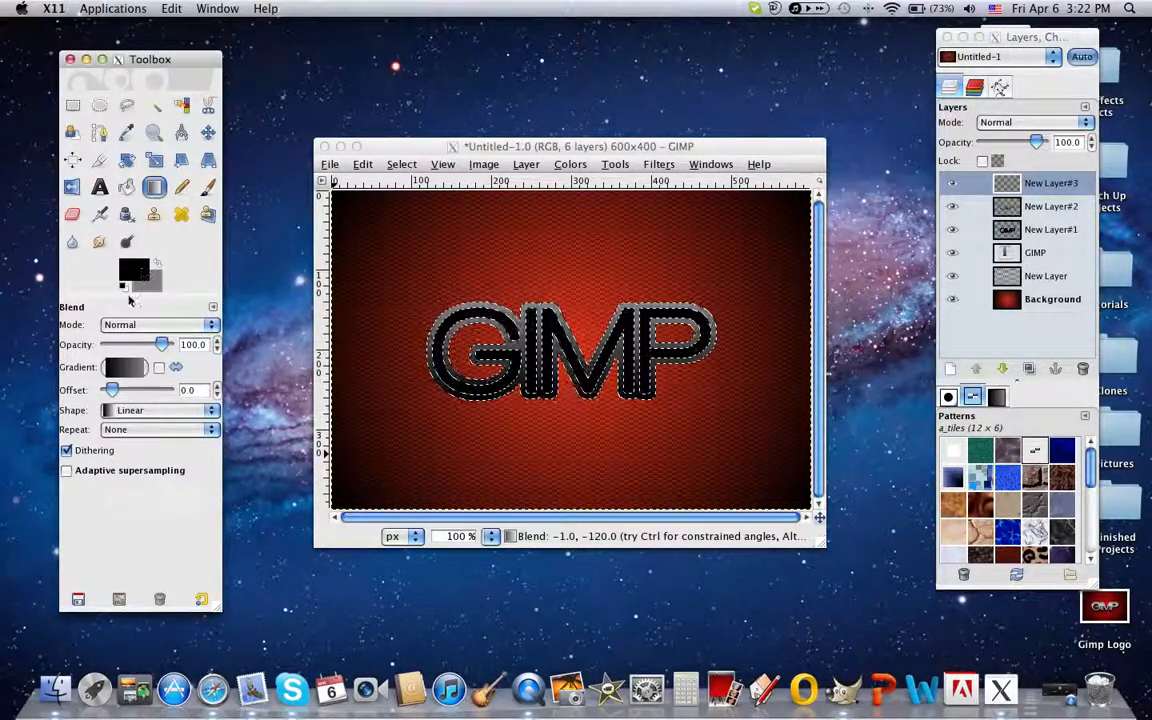
click(123, 287)
click(159, 264)
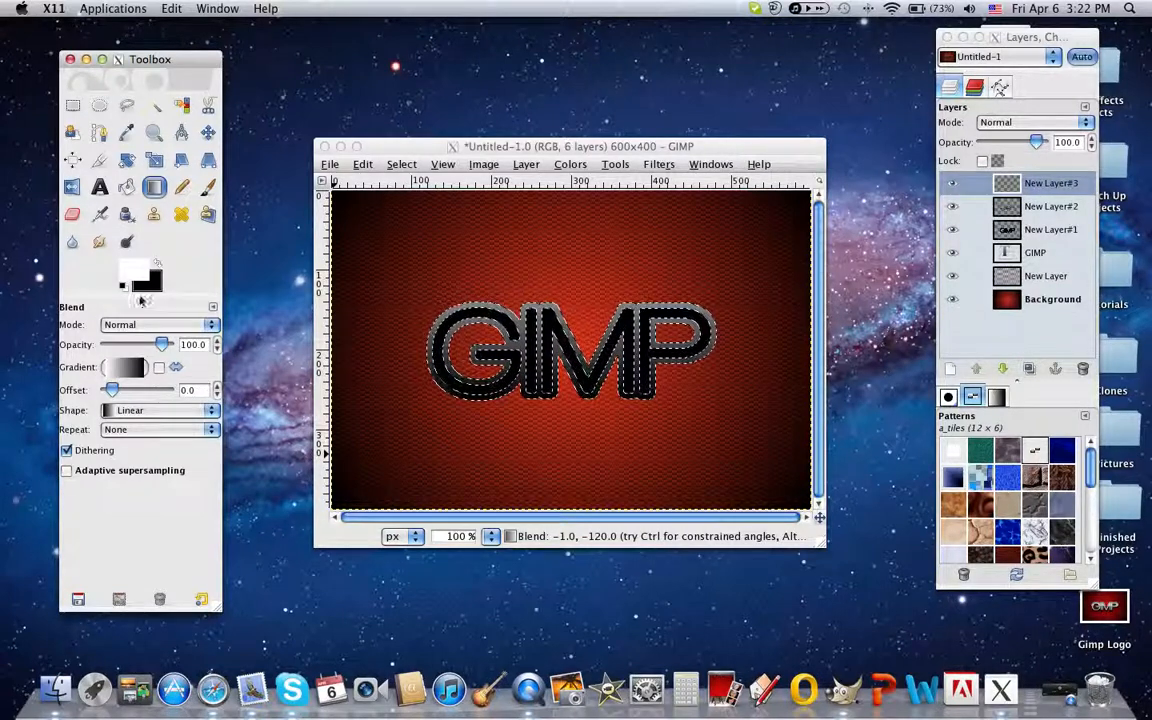
click(150, 285)
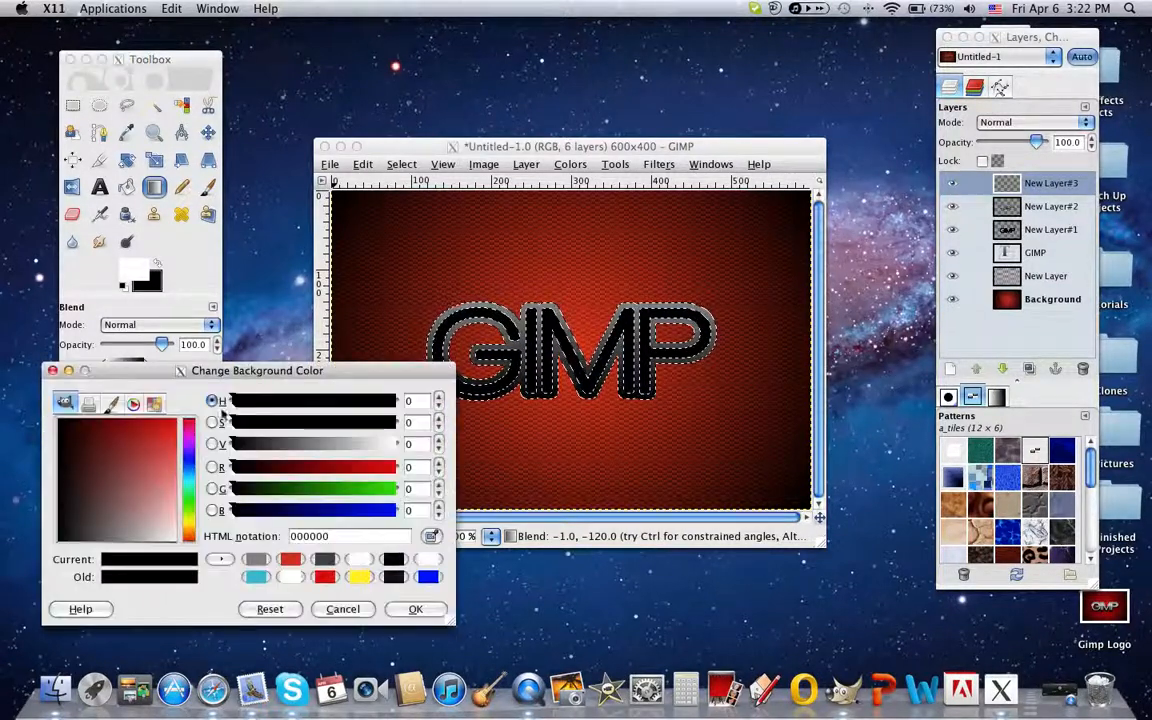
click(325, 559)
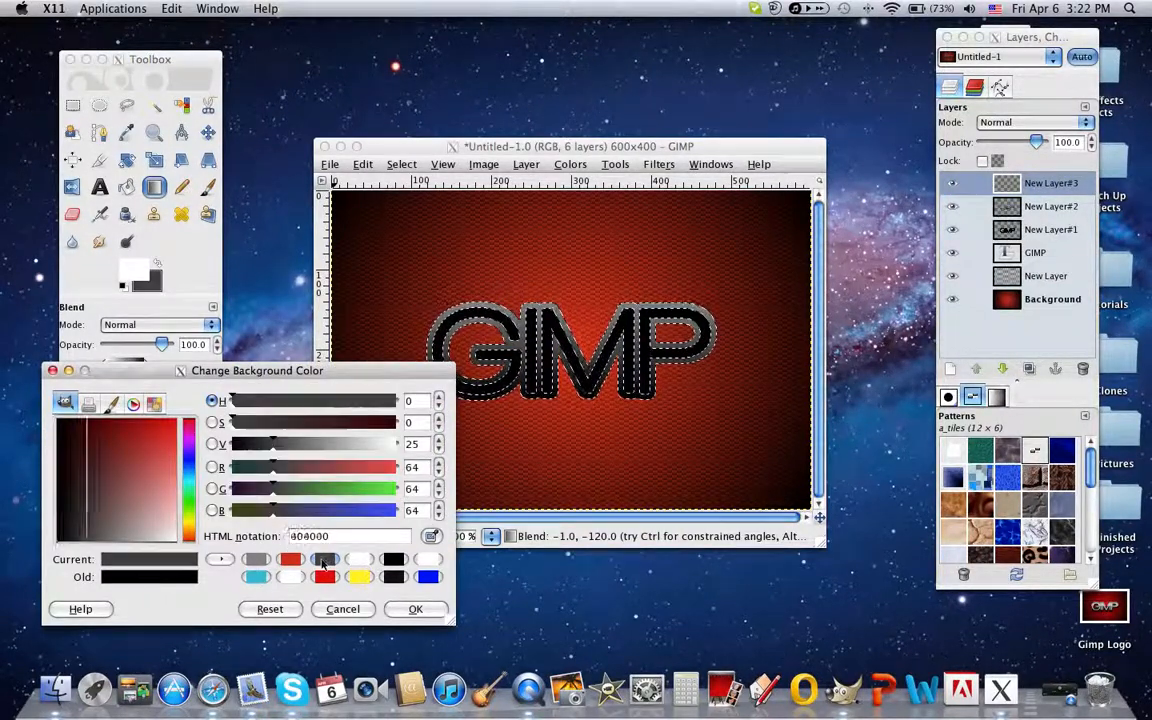
click(402, 609)
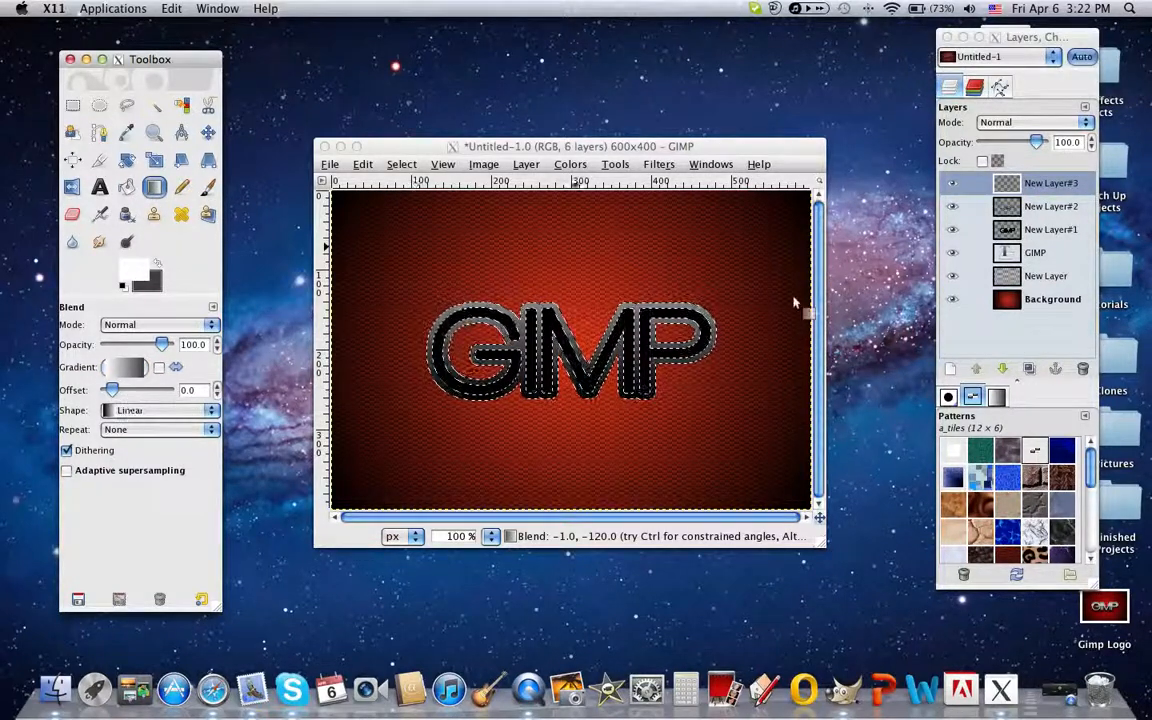
click(549, 310)
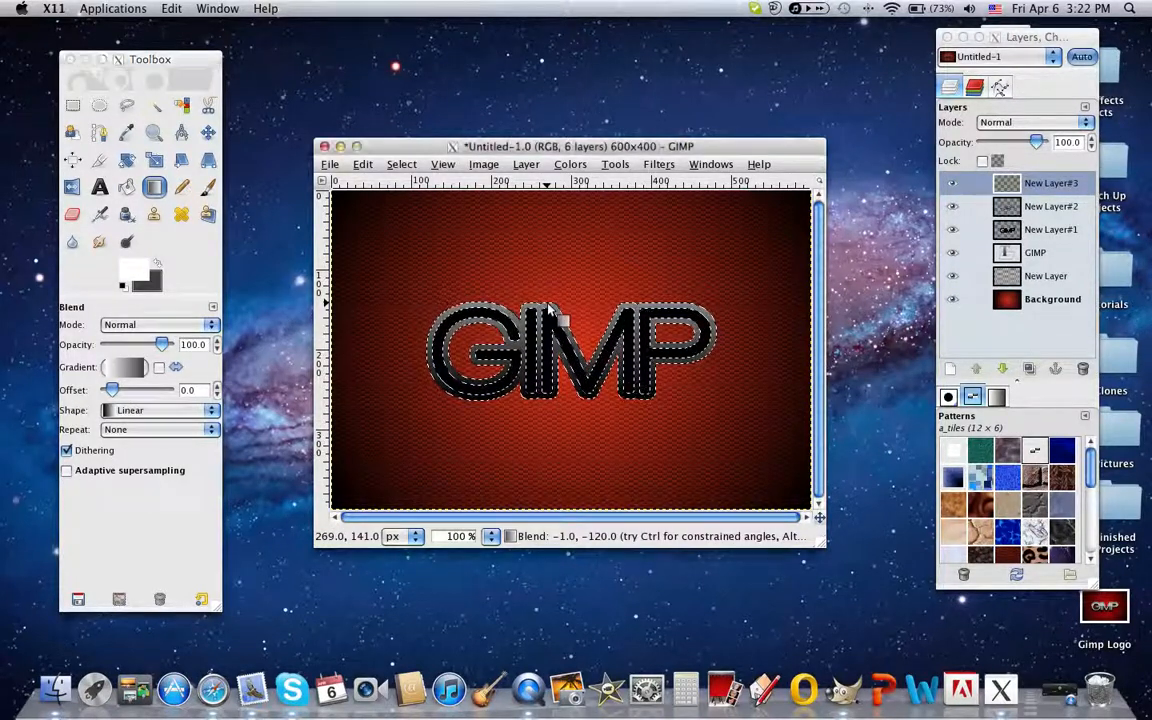
drag(549, 310, 549, 405)
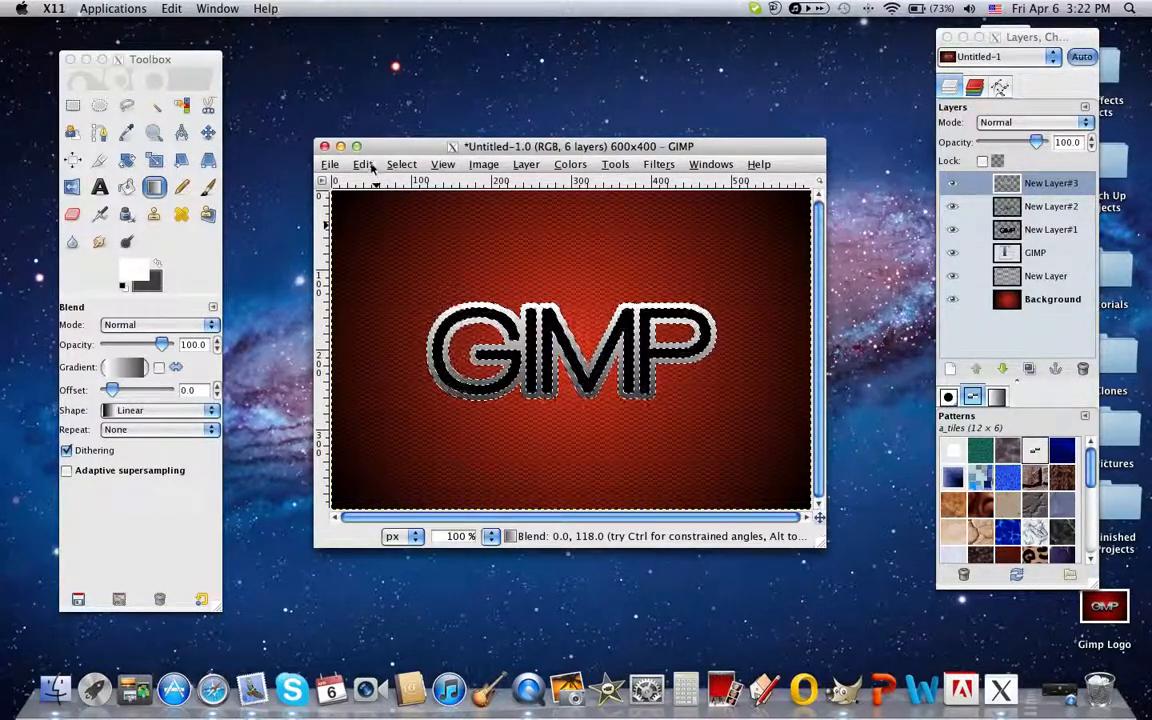
Shrink the outline-shaped selection by 1 pixel and clear that area from the topmost white-to-grey gradient layer
click(401, 164)
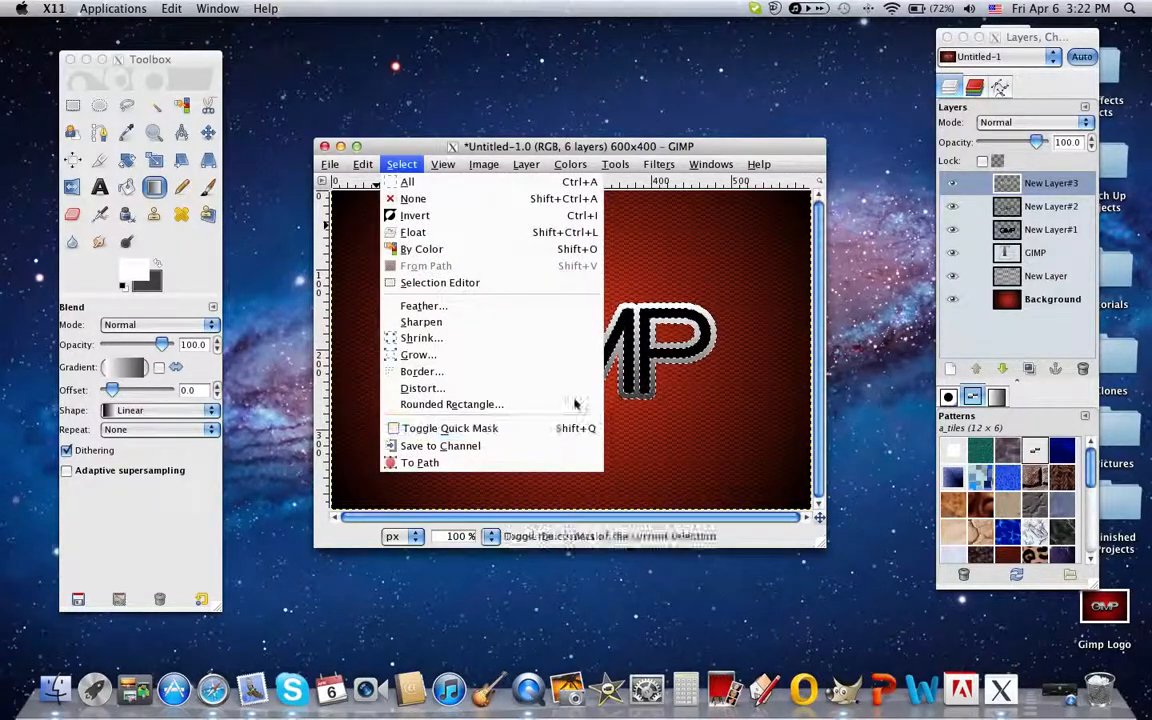
click(516, 339)
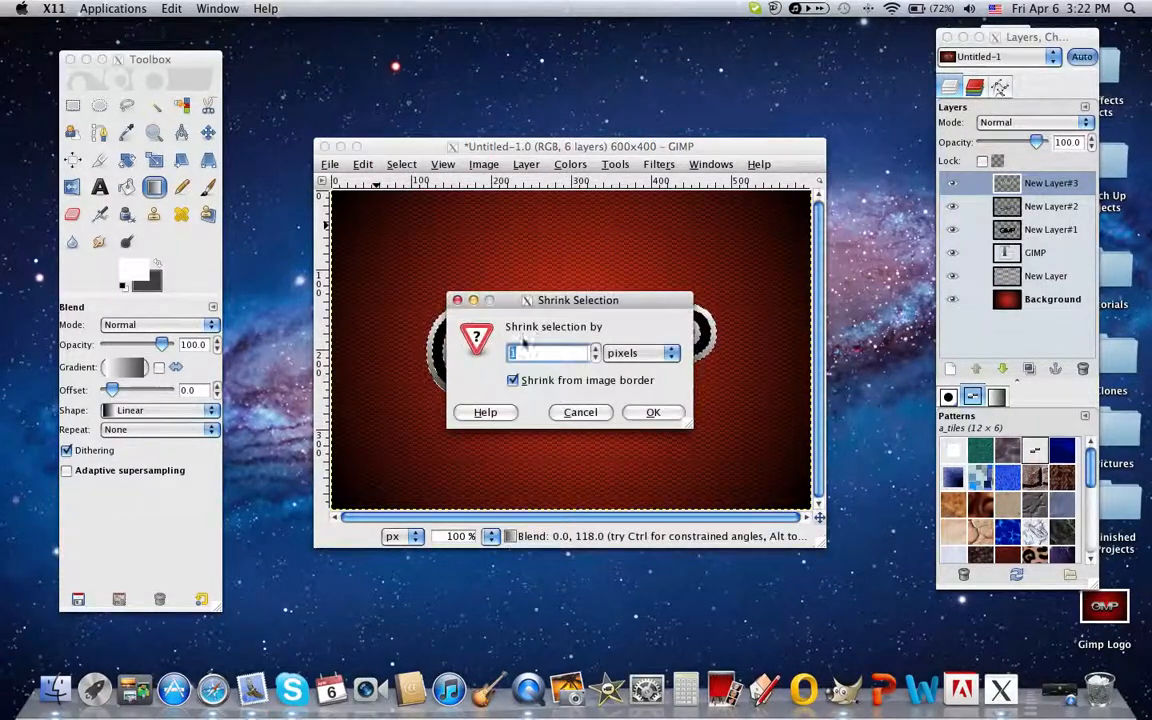
click(663, 415)
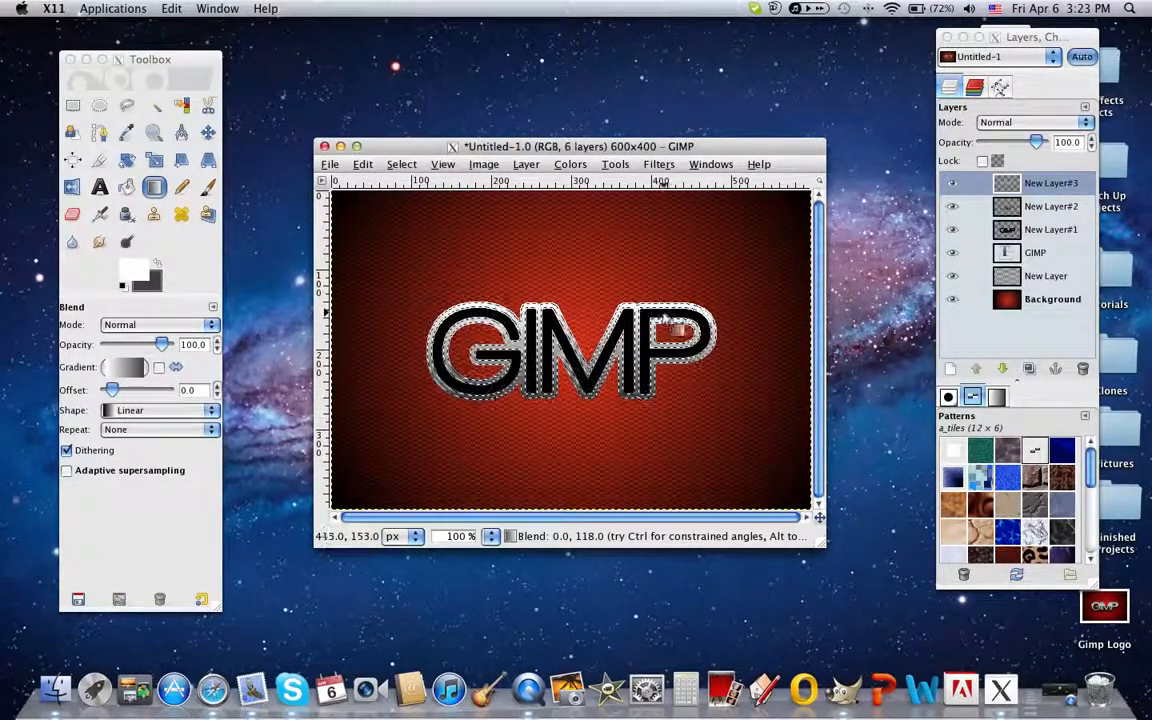
click(362, 164)
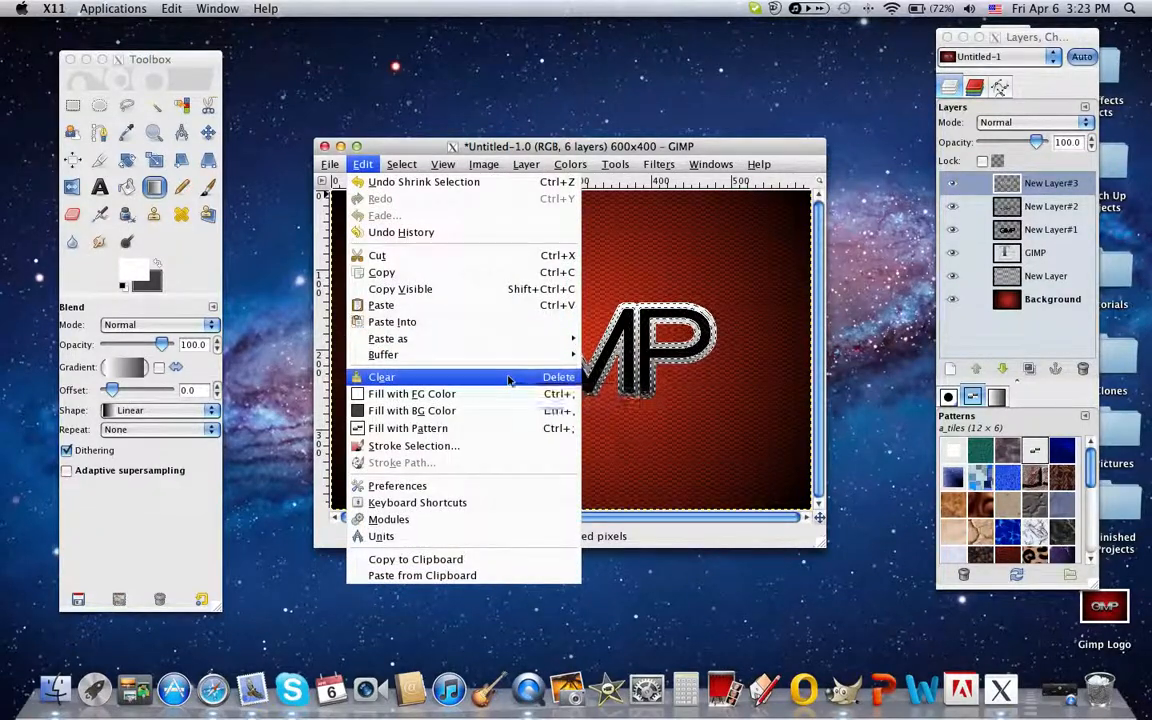
click(508, 378)
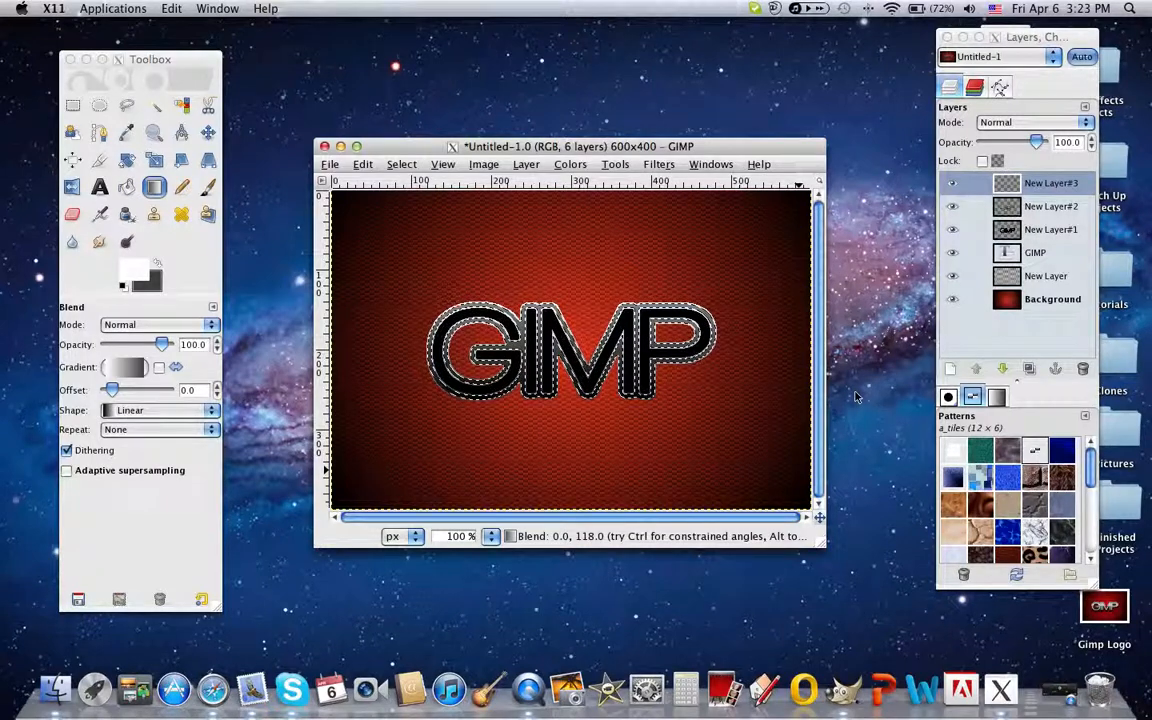
Remove the selection and lower the topmost gradient layer's opacity to 80
click(401, 164)
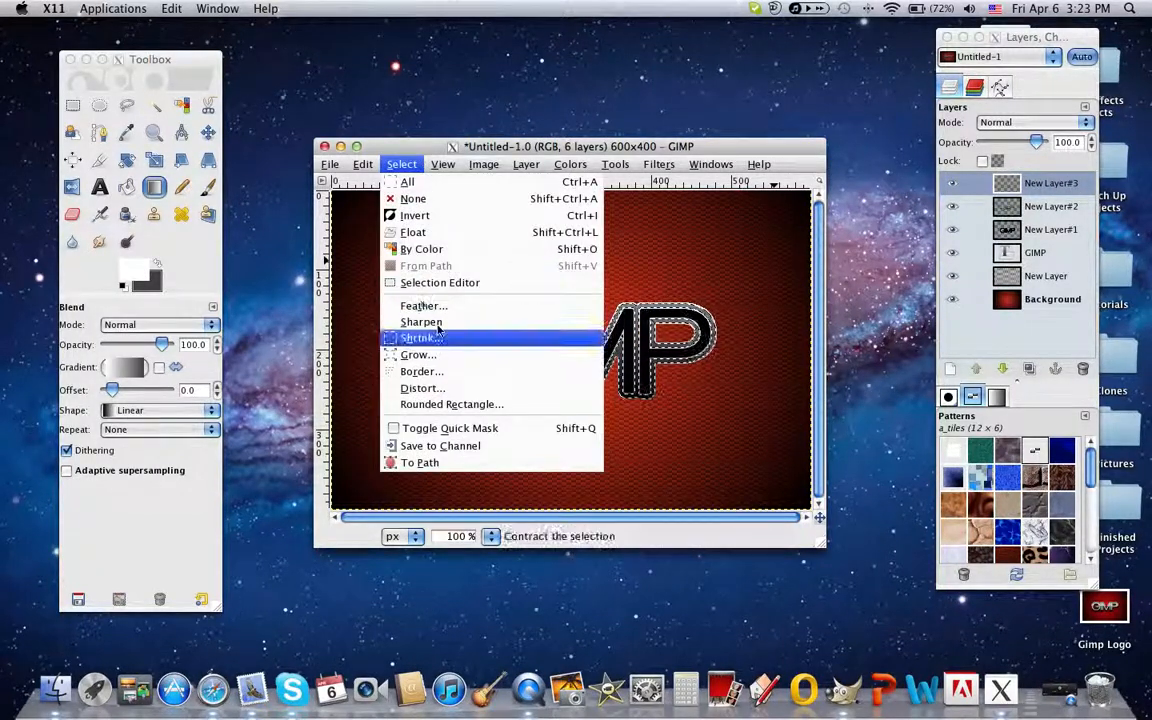
click(437, 198)
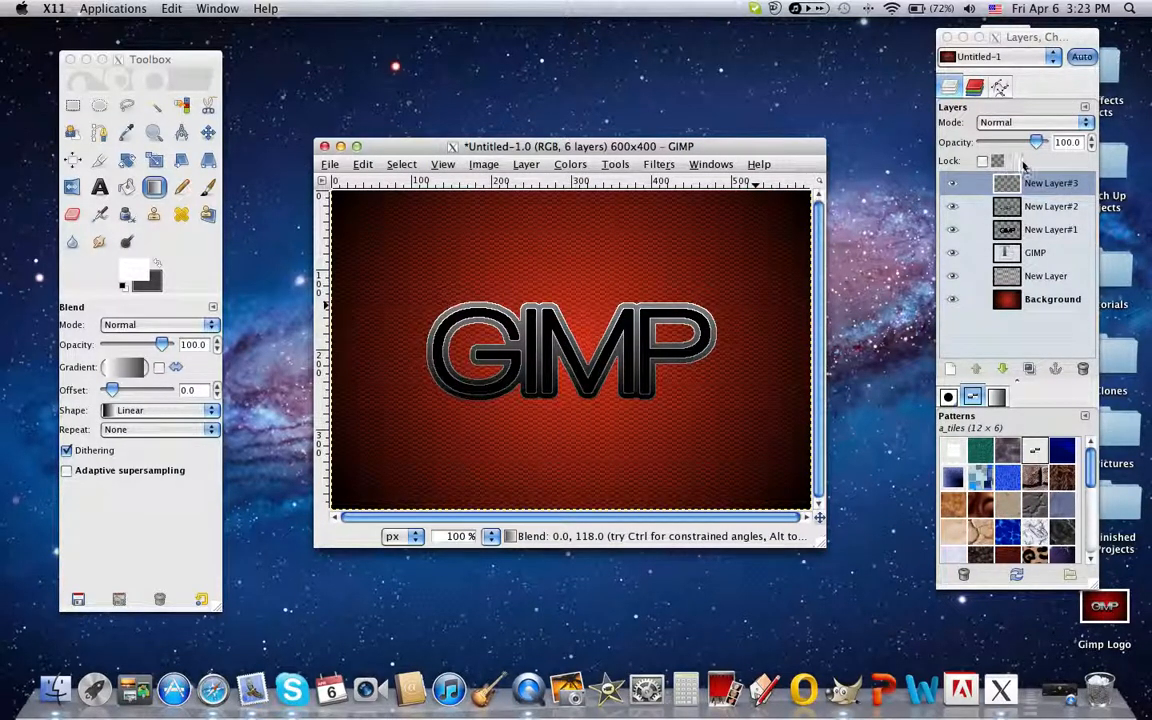
drag(1010, 146, 993, 146)
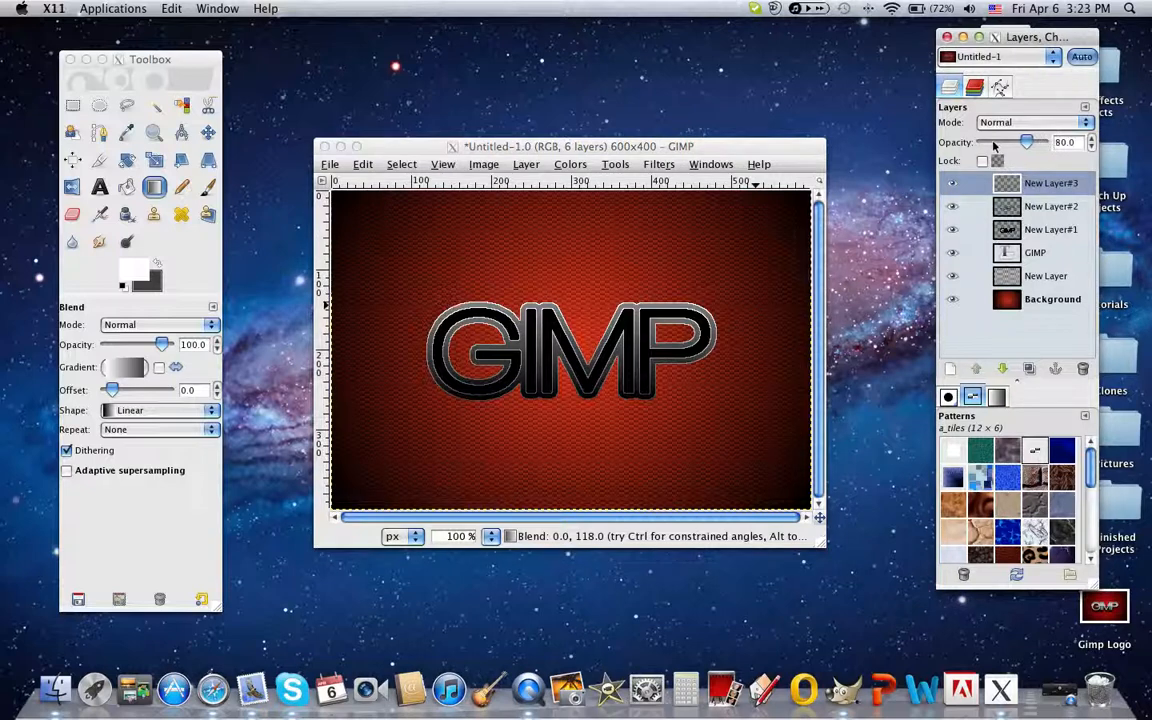